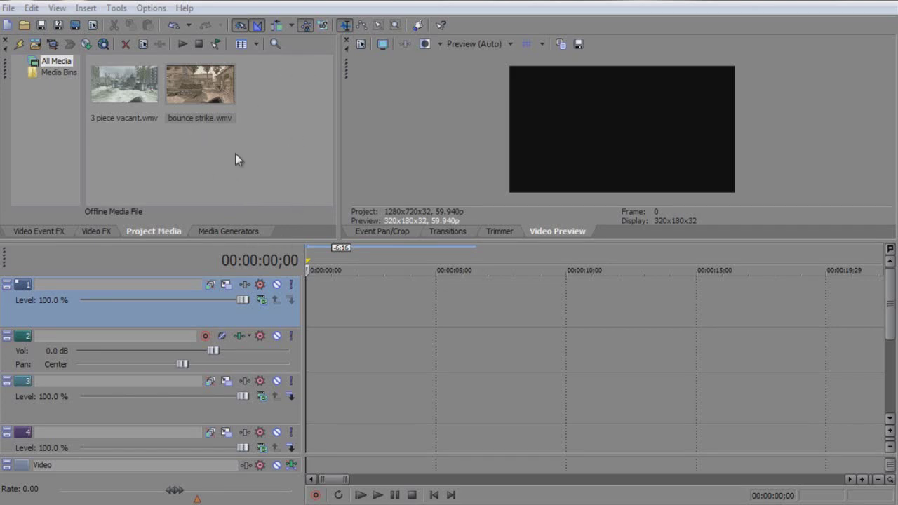
Place bounce strike.wmv at the start of the timeline and move its video to the third track, below the audio
{"action": "left_click_drag", "start_coordinate": [200, 84], "coordinate": [345, 328]}
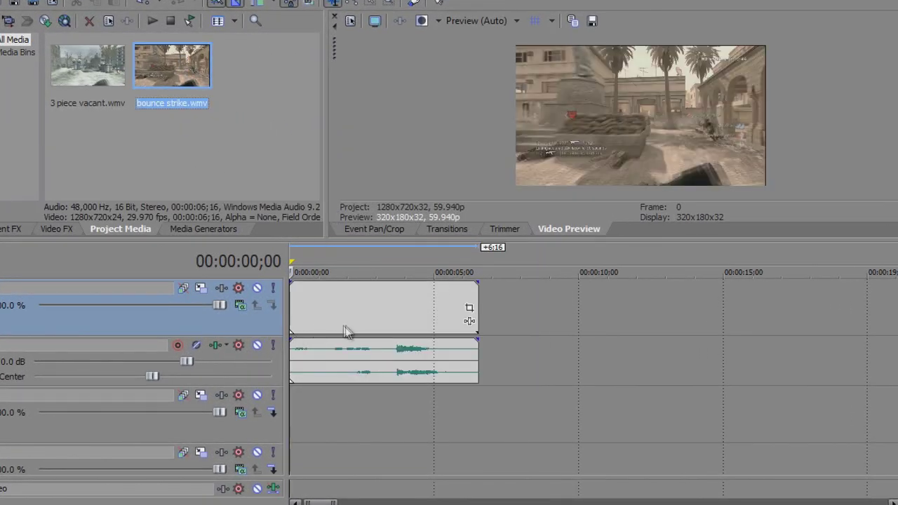
{"action": "left_click_drag", "start_coordinate": [428, 310], "coordinate": [429, 401]}
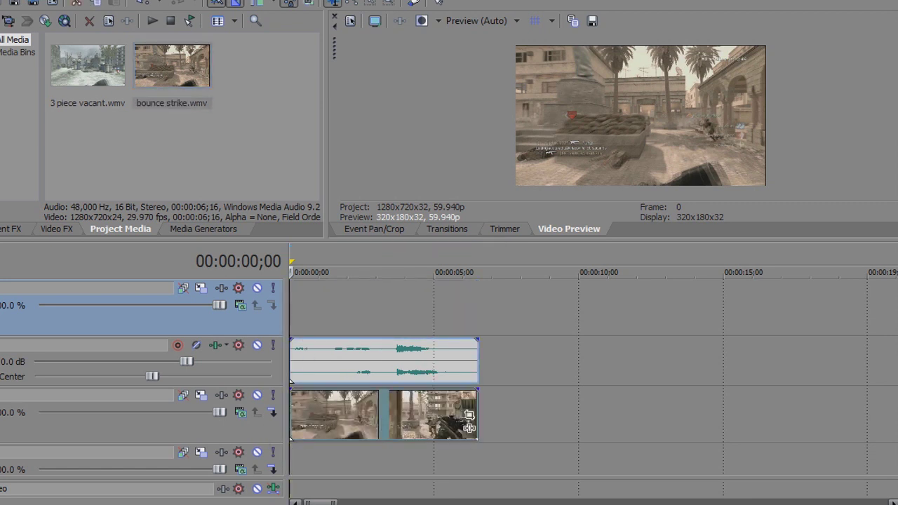
{"action": "key", "text": "ctrl+z"}
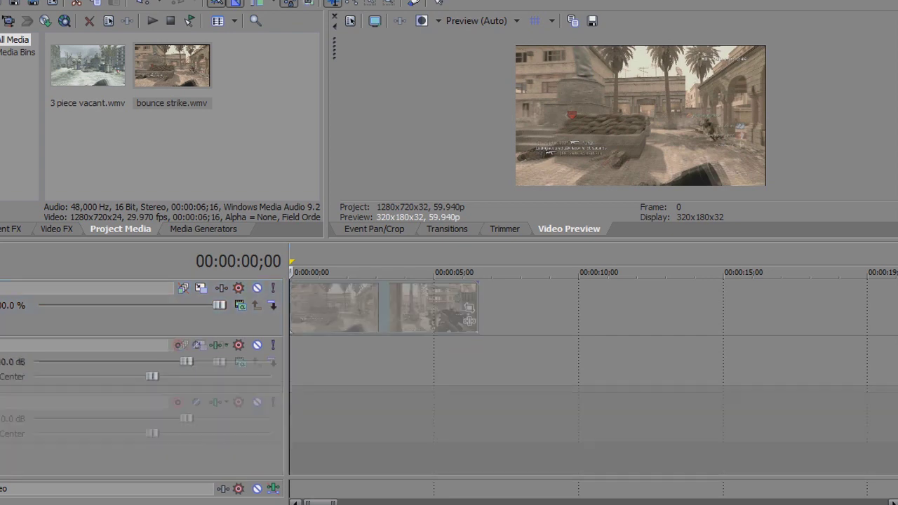
{"action": "key", "text": "ctrl+z"}
{"action": "key", "text": "ctrl+shift+z"}
{"action": "key", "text": "ctrl+shift+z"}
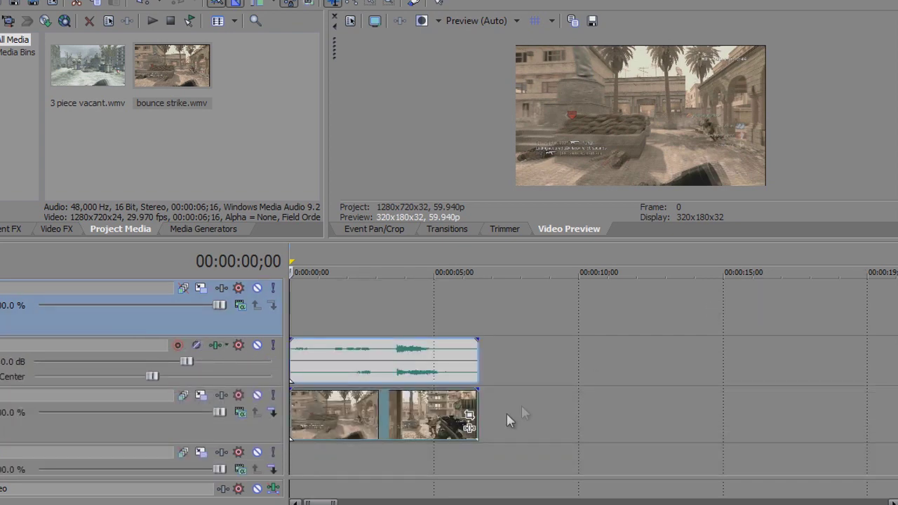
Move the audio track below the video tracks and shift the bounce strike video event one track lower
{"action": "left_click_drag", "start_coordinate": [4, 364], "coordinate": [4, 441]}
{"action": "scroll", "coordinate": [593, 379], "scroll_direction": "up", "scroll_amount": 3}
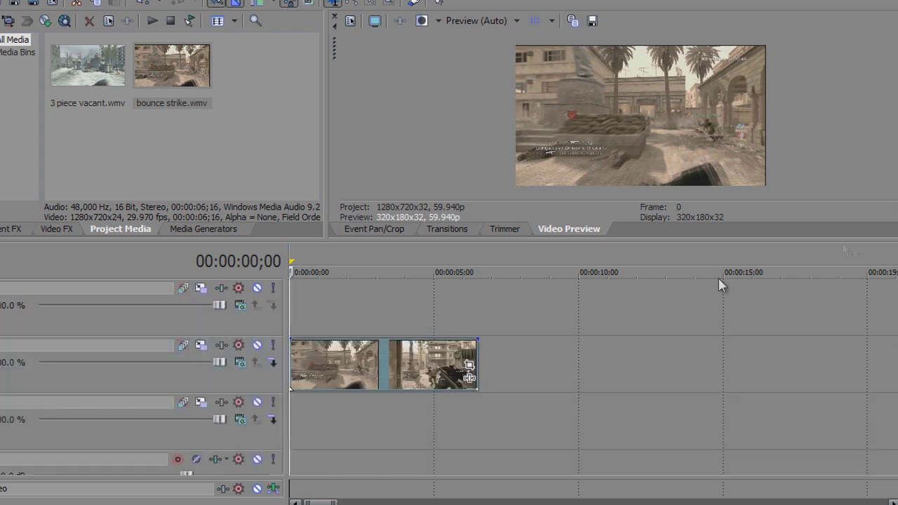
{"action": "left_click_drag", "start_coordinate": [392, 357], "coordinate": [391, 409]}
{"action": "key", "text": "ctrl+shift+z"}
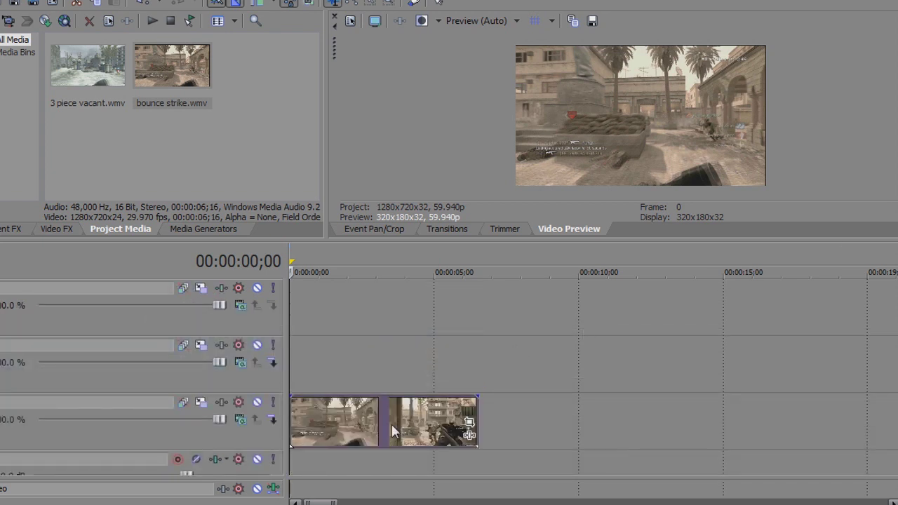
Place 3 piece vacant.wmv on the top track at about 00:00:07;13 and split it at 00:00:07;15
{"action": "left_click_drag", "start_coordinate": [77, 60], "coordinate": [506, 307]}
{"action": "left_click", "coordinate": [507, 309]}
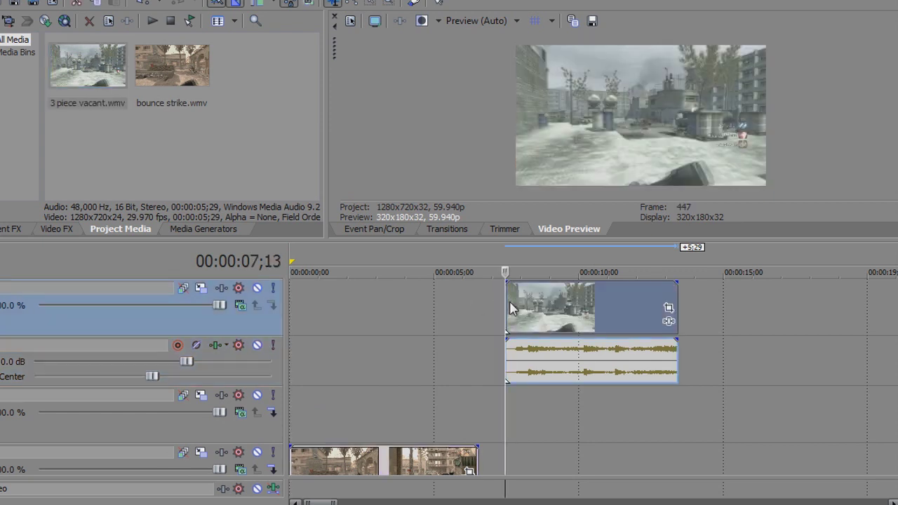
{"action": "key", "text": "alt+Right"}
{"action": "key", "text": "alt+Right"}
{"action": "key", "text": "alt+Right"}
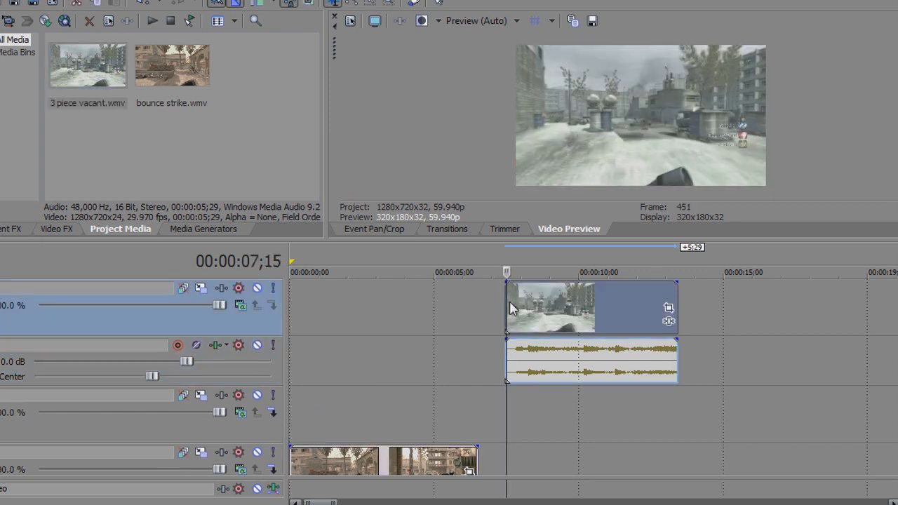
{"action": "scroll", "coordinate": [564, 301], "scroll_direction": "up", "scroll_amount": 6}
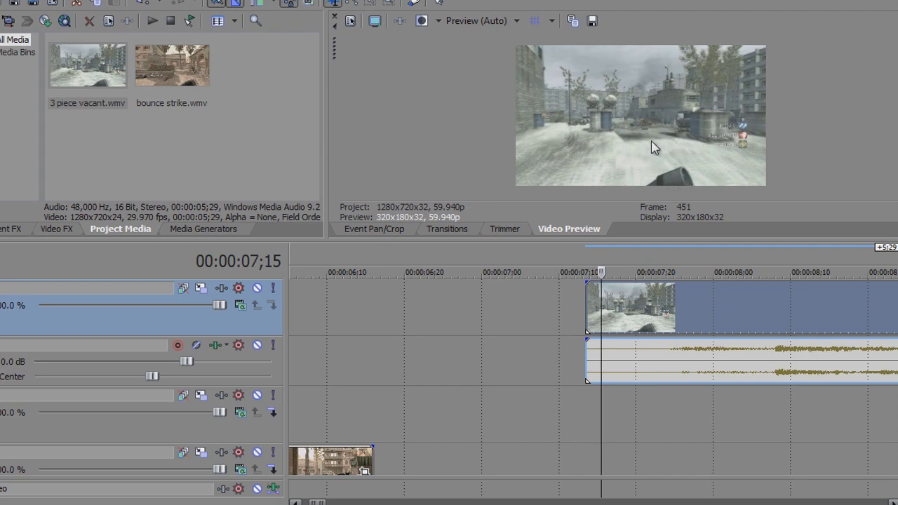
{"action": "key", "text": "s"}
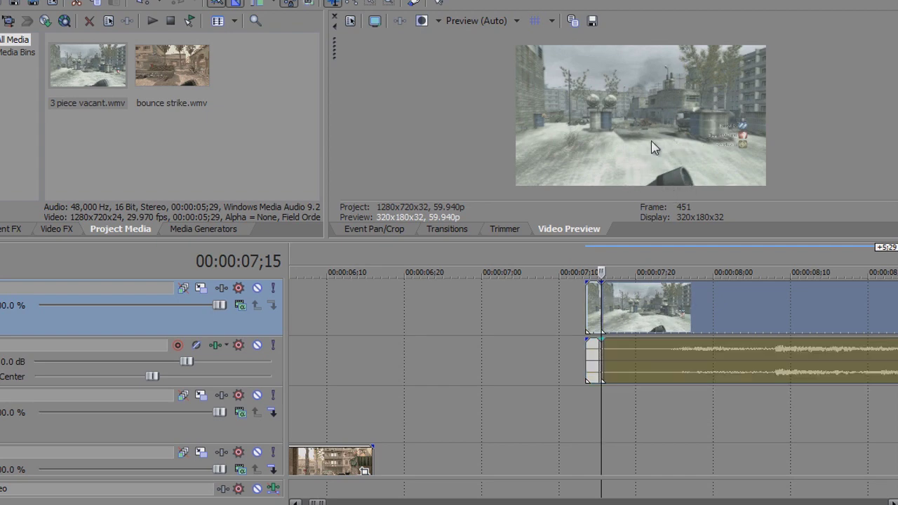
Save a snapshot of the current frame as Image30 in JPEG format and delete the short fragment before the split
{"action": "left_click", "coordinate": [592, 21]}
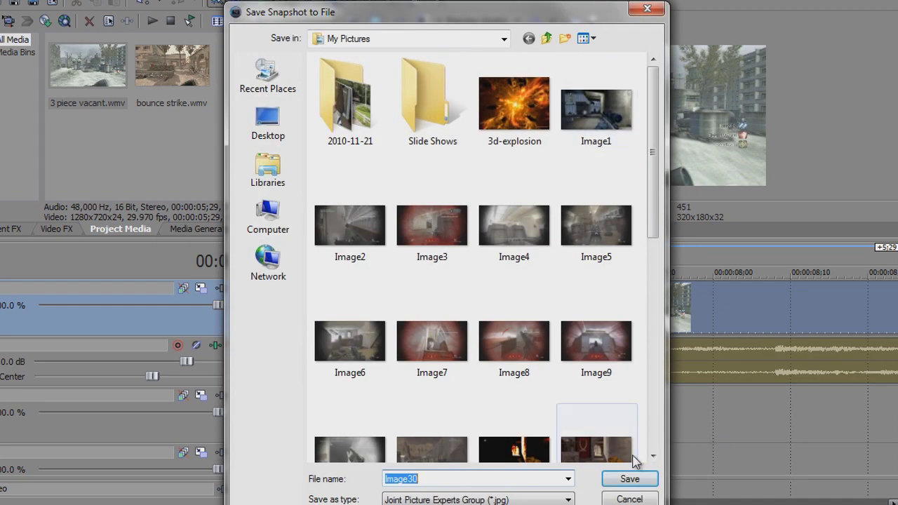
{"action": "left_click", "coordinate": [629, 478]}
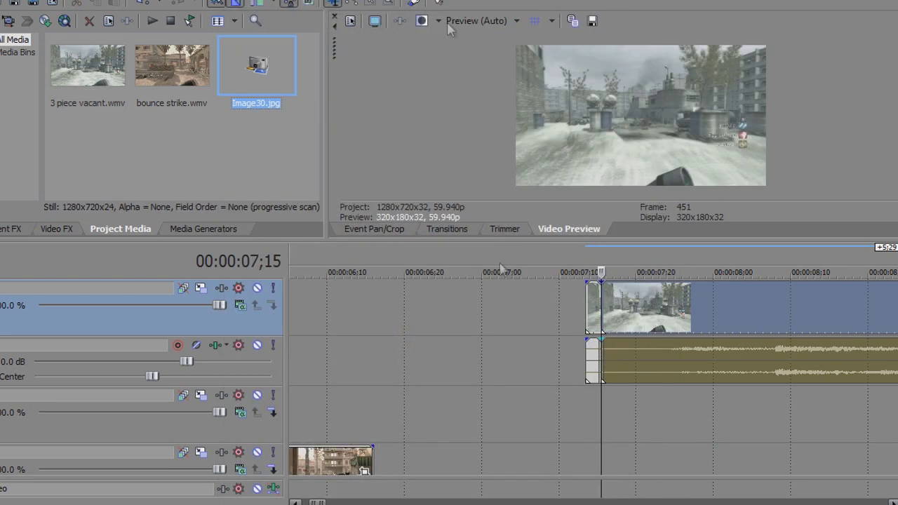
{"action": "left_click", "coordinate": [588, 306]}
{"action": "key", "text": "Delete"}
{"action": "scroll", "coordinate": [592, 331], "scroll_direction": "down", "scroll_amount": 1}
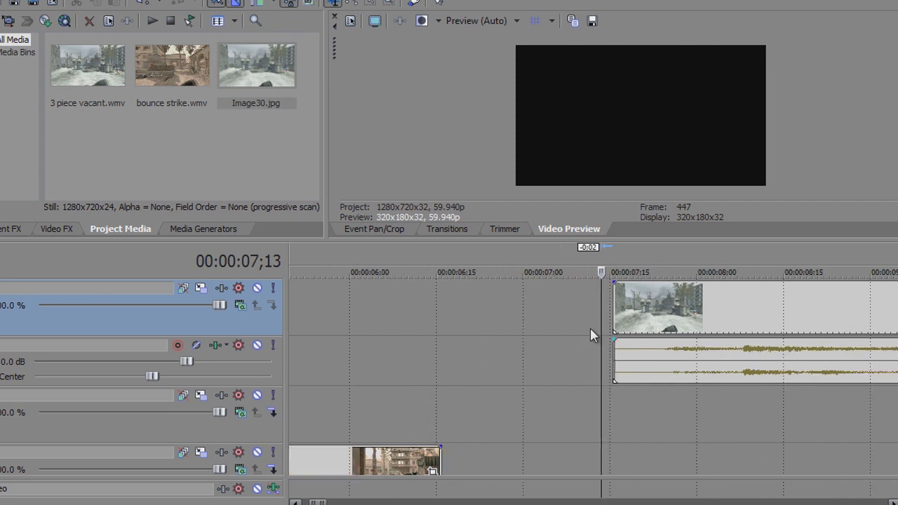
Crop the bounce strike event slightly with Event Pan/Crop, to about 1,268.5 by 713.5, and return to the video preview
{"action": "scroll", "coordinate": [590, 334], "scroll_direction": "down", "scroll_amount": 5}
{"action": "left_click", "coordinate": [473, 342]}
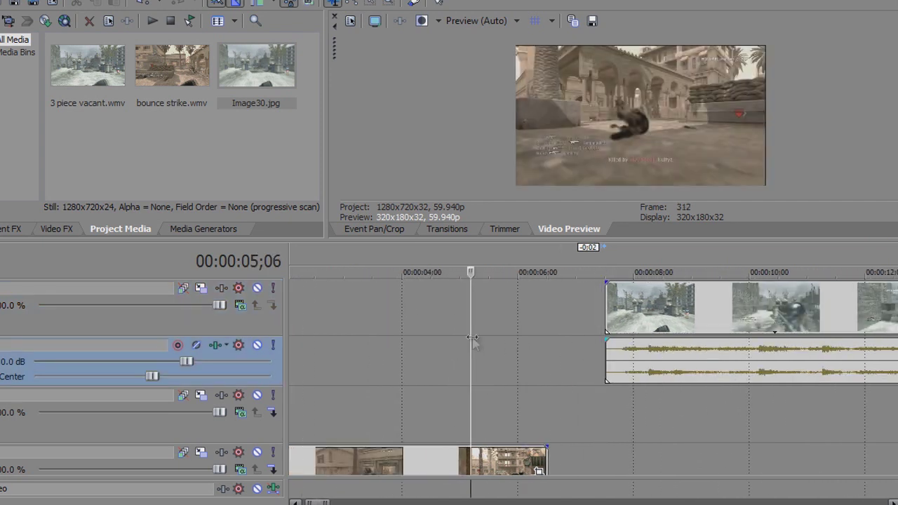
{"action": "left_click", "coordinate": [538, 470]}
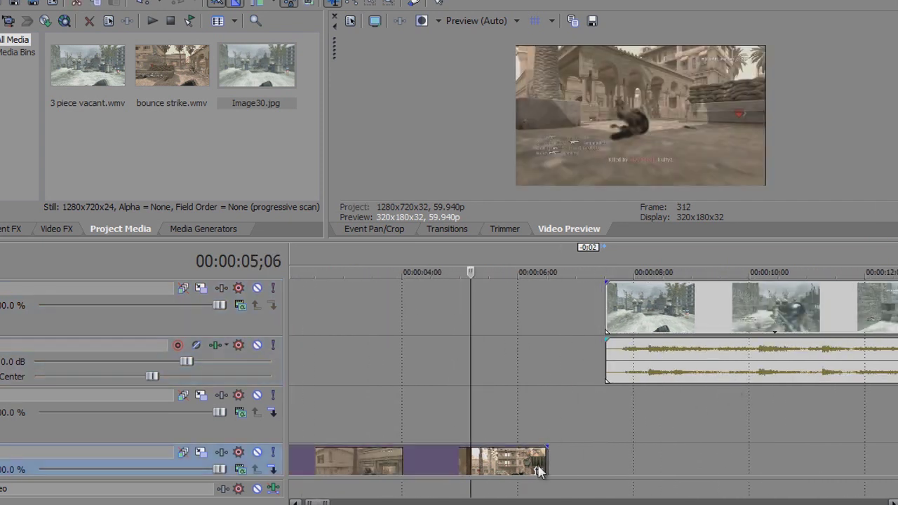
{"action": "left_click", "coordinate": [538, 470]}
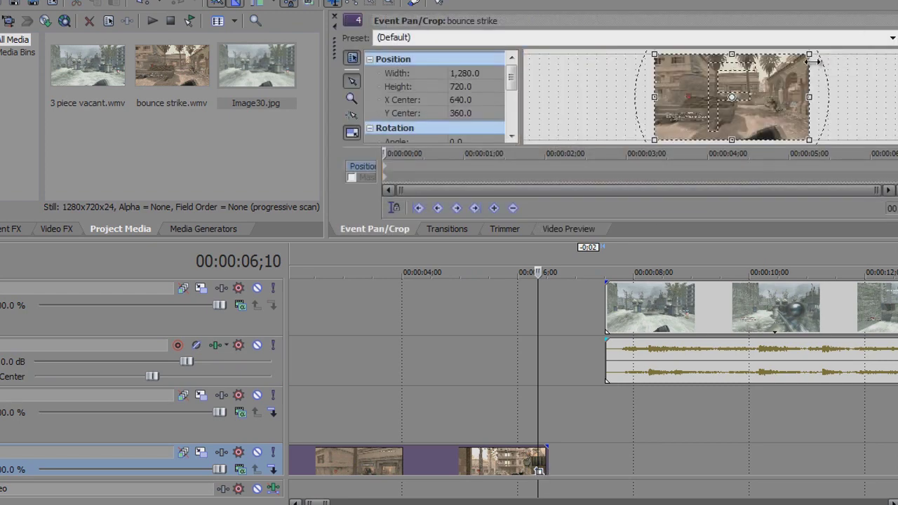
{"action": "left_click_drag", "start_coordinate": [811, 54], "coordinate": [808, 55]}
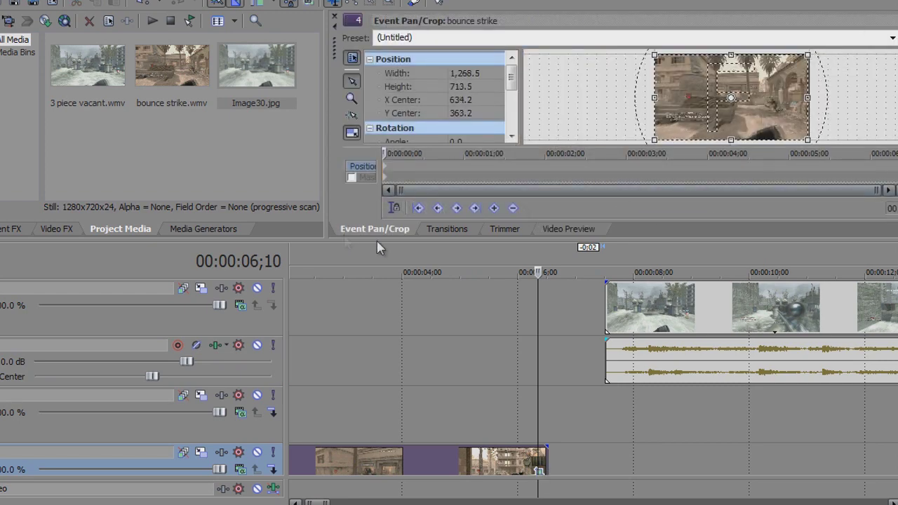
{"action": "left_click", "coordinate": [568, 229]}
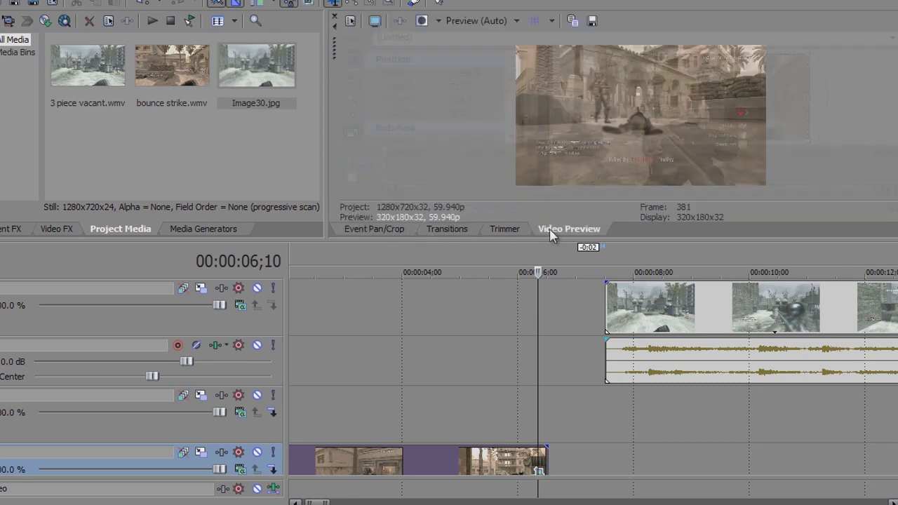
Examine the bounce strike clip frame by frame between about 4 and 5.5 seconds, around the kill
{"action": "left_click", "coordinate": [456, 341]}
{"action": "scroll", "coordinate": [539, 425], "scroll_direction": "down", "scroll_amount": 1}
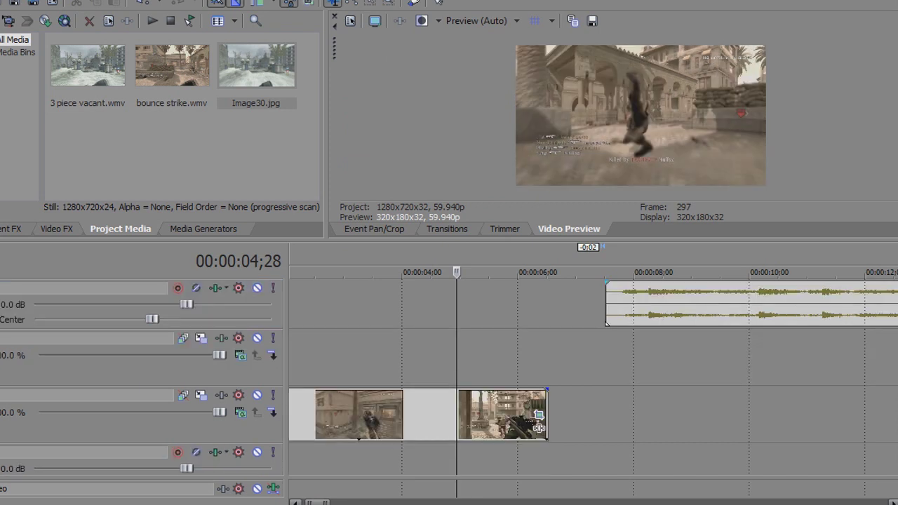
{"action": "left_click", "coordinate": [489, 421]}
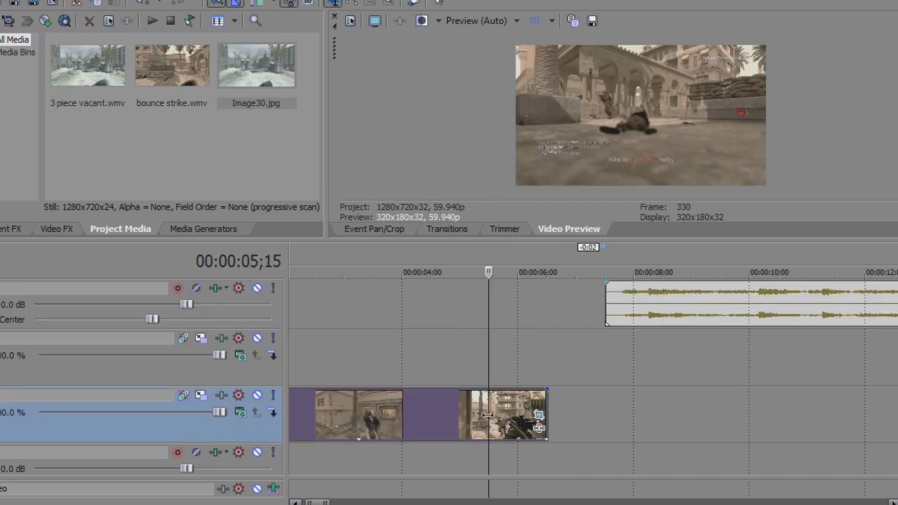
{"action": "key", "text": "Left"}
{"action": "key", "text": "Left"}
{"action": "key", "text": "Left"}
{"action": "key", "text": "Left"}
{"action": "key", "text": "Left"}
{"action": "key", "text": "Left"}
{"action": "key", "text": "Left"}
{"action": "key", "text": "Left"}
{"action": "key", "text": "Left"}
{"action": "key", "text": "Left"}
{"action": "key", "text": "Left"}
{"action": "key", "text": "Left"}
{"action": "key", "text": "Left"}
{"action": "key", "text": "Left"}
{"action": "key", "text": "Left"}
{"action": "key", "text": "Left"}
{"action": "key", "text": "Left"}
{"action": "key", "text": "Left"}
{"action": "key", "text": "Left"}
{"action": "key", "text": "Left"}
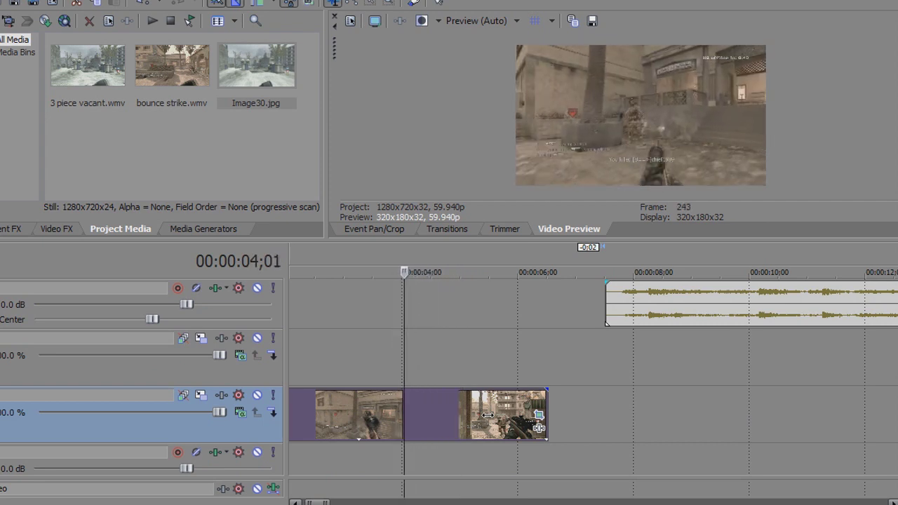
Review the bounce strike event's properties, including its resample and playback rate options
{"action": "right_click", "coordinate": [452, 404]}
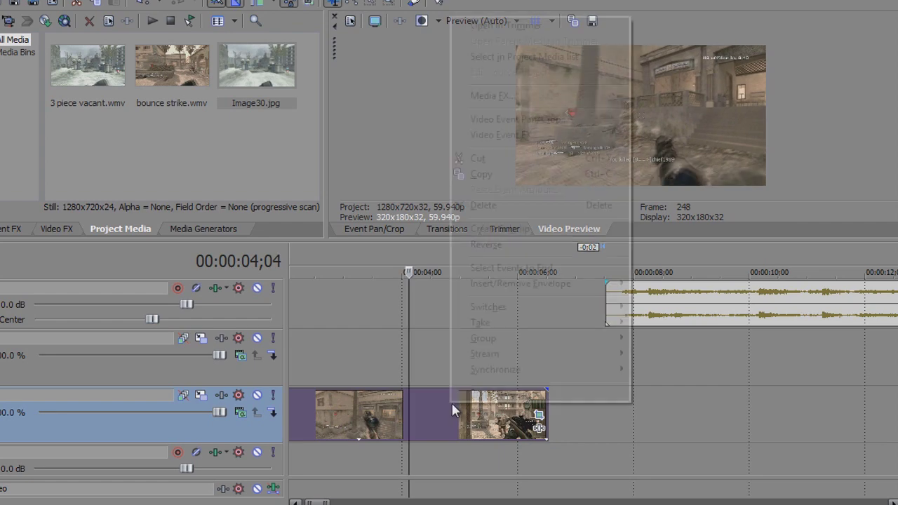
{"action": "left_click", "coordinate": [515, 391]}
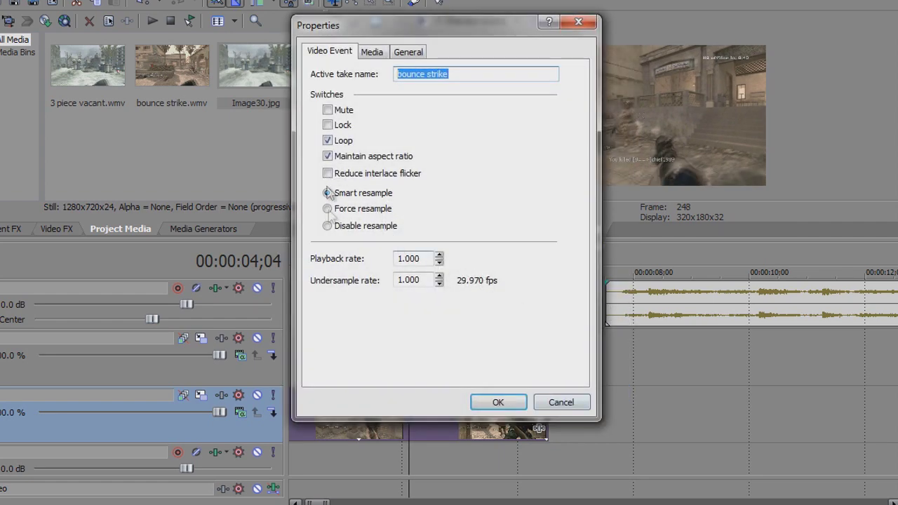
{"action": "left_click", "coordinate": [498, 402]}
Insert a Velocity envelope on the bounce strike video event
{"action": "right_click", "coordinate": [484, 421]}
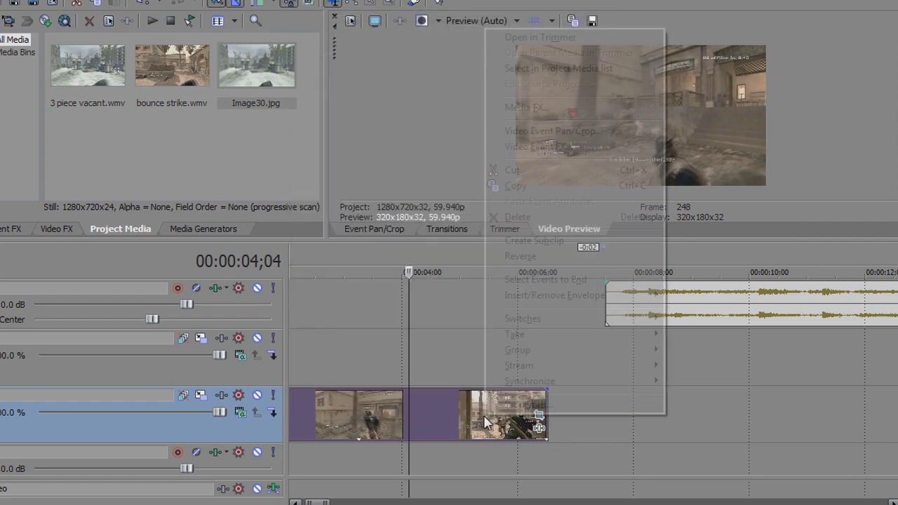
{"action": "mouse_move", "coordinate": [547, 297]}
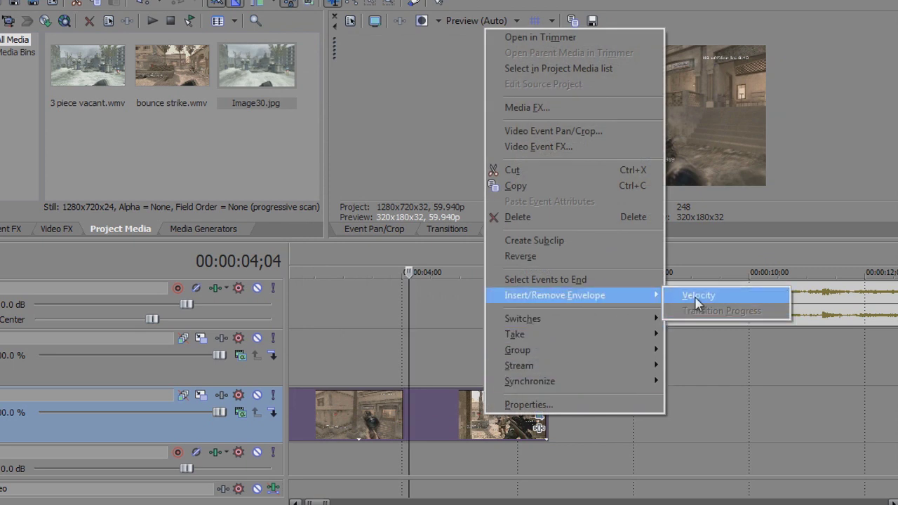
{"action": "left_click", "coordinate": [697, 298]}
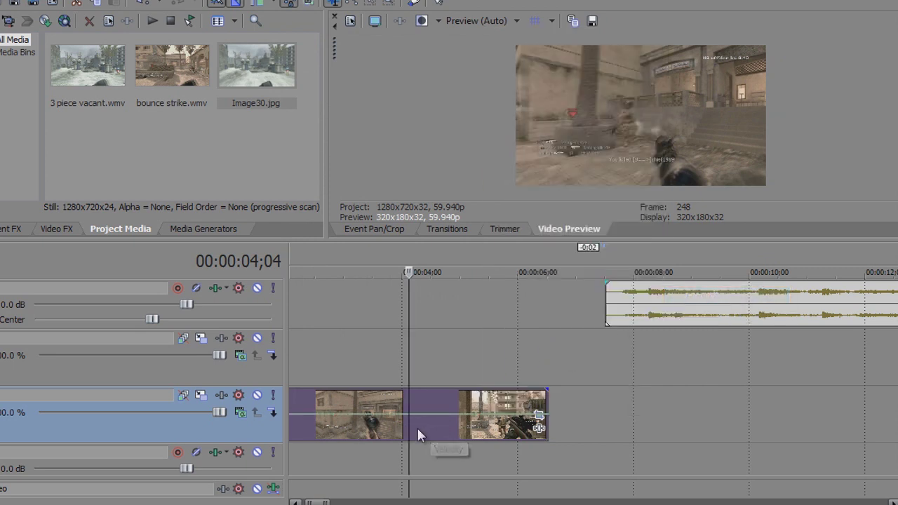
Add a point to the bounce strike event's velocity envelope at 00:00:04;07
{"action": "left_click", "coordinate": [428, 419]}
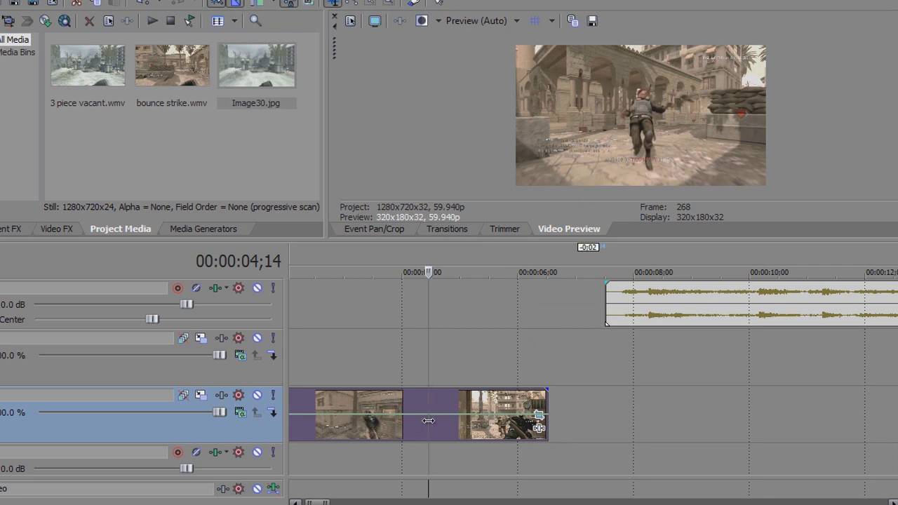
{"action": "key", "text": "Left"}
{"action": "key", "text": "Left"}
{"action": "key", "text": "Left"}
{"action": "key", "text": "Left"}
{"action": "key", "text": "Left"}
{"action": "key", "text": "Left"}
{"action": "key", "text": "Left"}
{"action": "key", "text": "Left"}
{"action": "key", "text": "Left"}
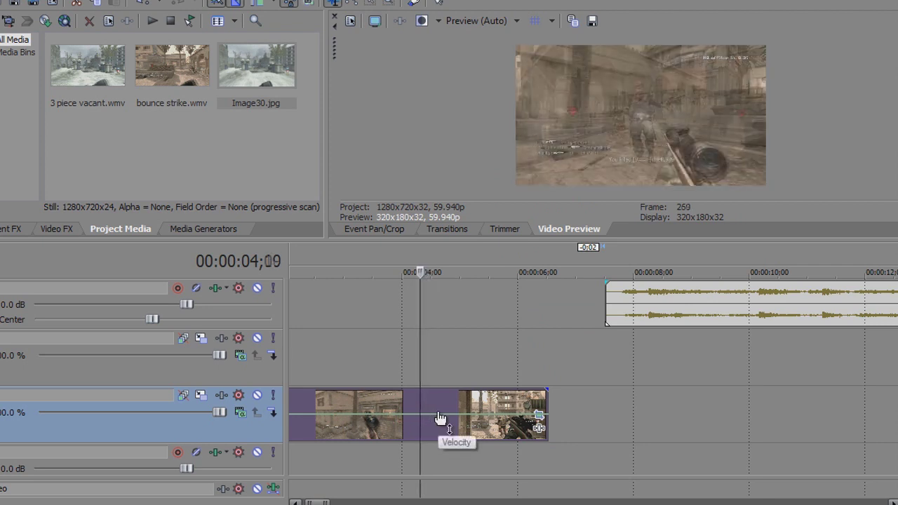
{"action": "left_click", "coordinate": [418, 420]}
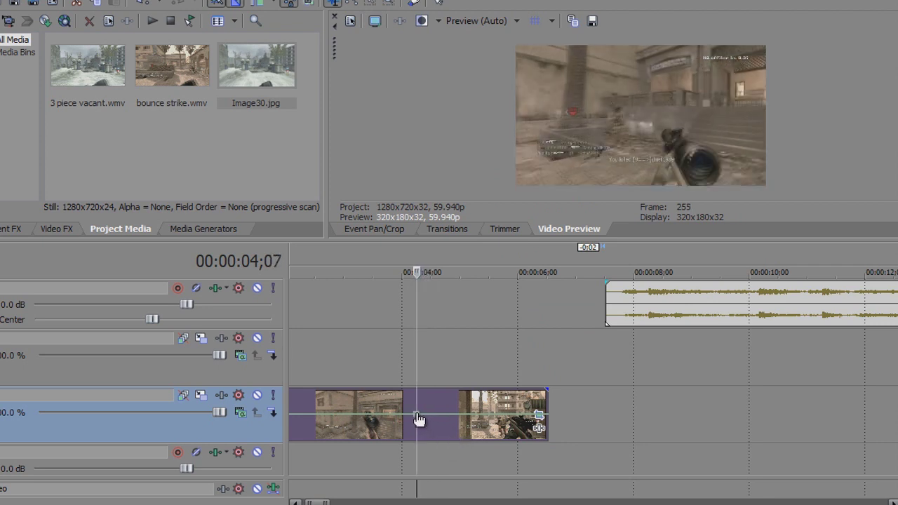
Add a second velocity point at 00:00:04;13 and lower it to slow down the rest of the bounce strike clip
{"action": "key", "text": "Right"}
{"action": "key", "text": "Right"}
{"action": "key", "text": "Right"}
{"action": "key", "text": "Right"}
{"action": "key", "text": "Right"}
{"action": "key", "text": "Right"}
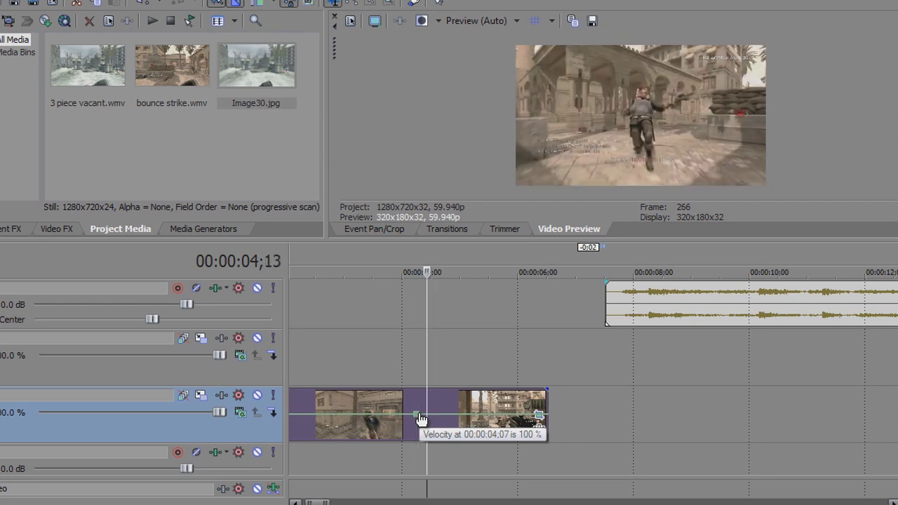
{"action": "left_click_drag", "start_coordinate": [419, 414], "coordinate": [428, 426]}
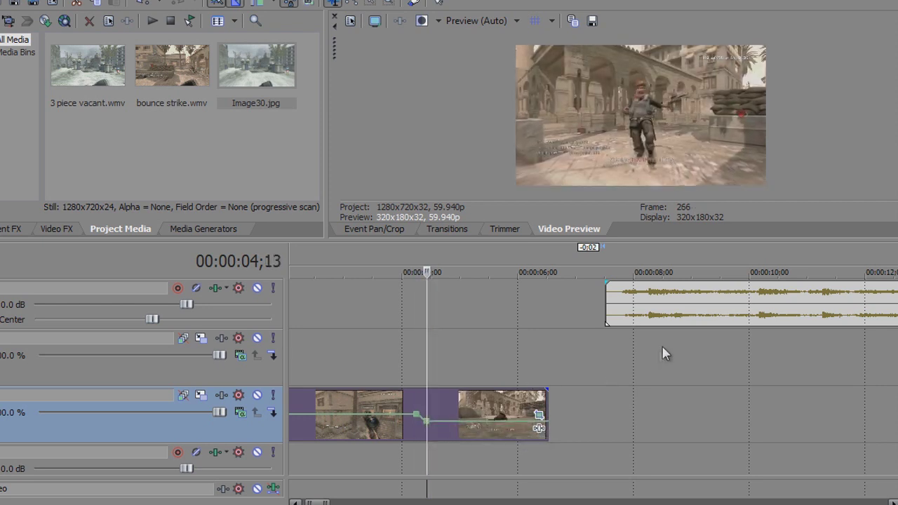
Move the 3 piece vacant clip to about 10 seconds and place a shortened Image30.jpg before it, starting at about 00:00:06;08
{"action": "left_click_drag", "start_coordinate": [636, 281], "coordinate": [702, 318]}
{"action": "left_click", "coordinate": [487, 313]}
{"action": "left_click_drag", "start_coordinate": [223, 81], "coordinate": [830, 310]}
{"action": "left_click", "coordinate": [538, 312]}
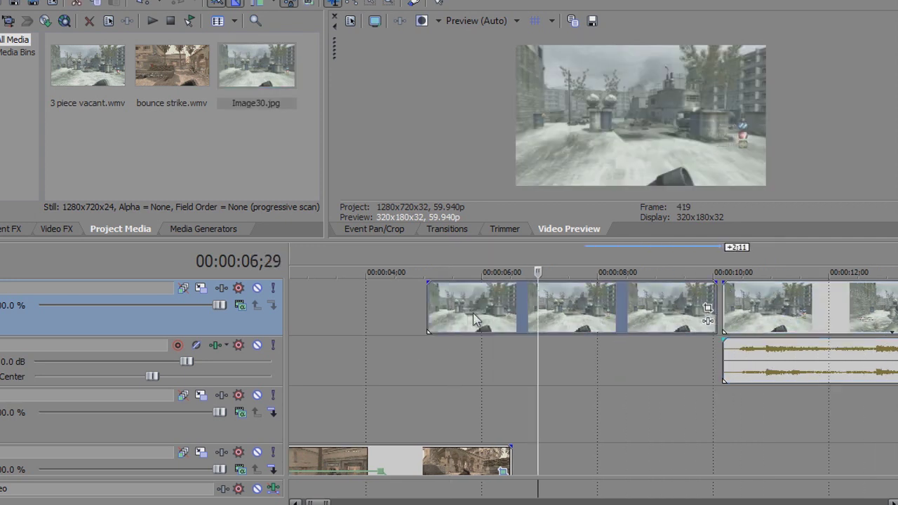
{"action": "left_click_drag", "start_coordinate": [714, 287], "coordinate": [588, 313]}
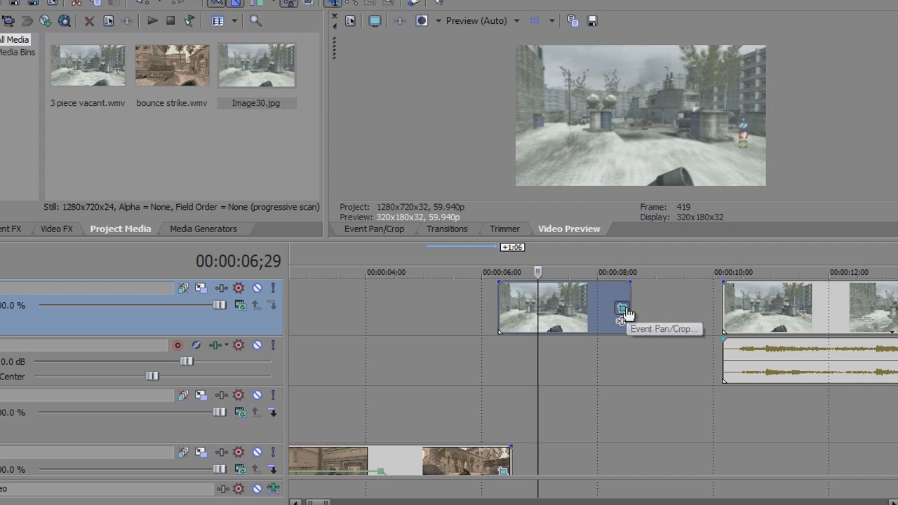
Open Event Pan/Crop for the Image30 event, enlarge its workspace, enable Mask and select the anchor creation tool
{"action": "left_click", "coordinate": [621, 307]}
{"action": "left_click_drag", "start_coordinate": [680, 240], "coordinate": [679, 414]}
{"action": "left_click", "coordinate": [353, 353]}
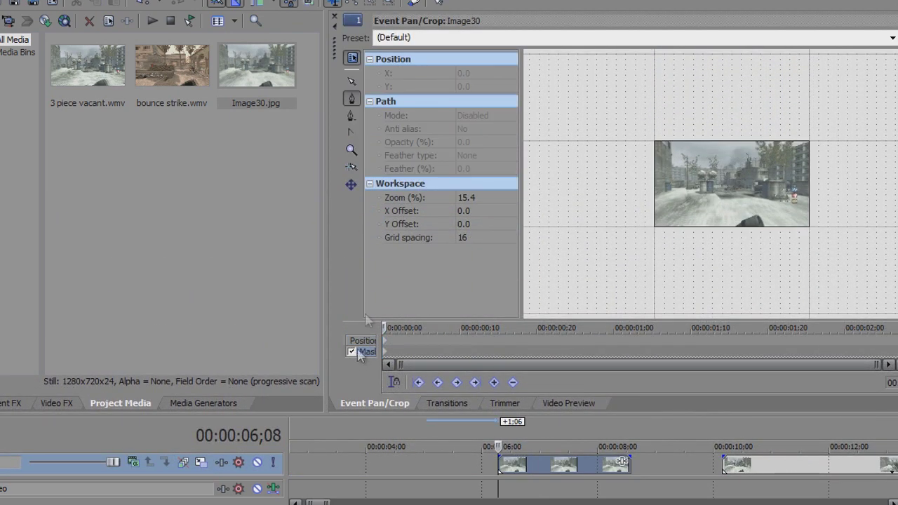
{"action": "left_click", "coordinate": [351, 98]}
{"action": "scroll", "coordinate": [752, 225], "scroll_direction": "up", "scroll_amount": 8}
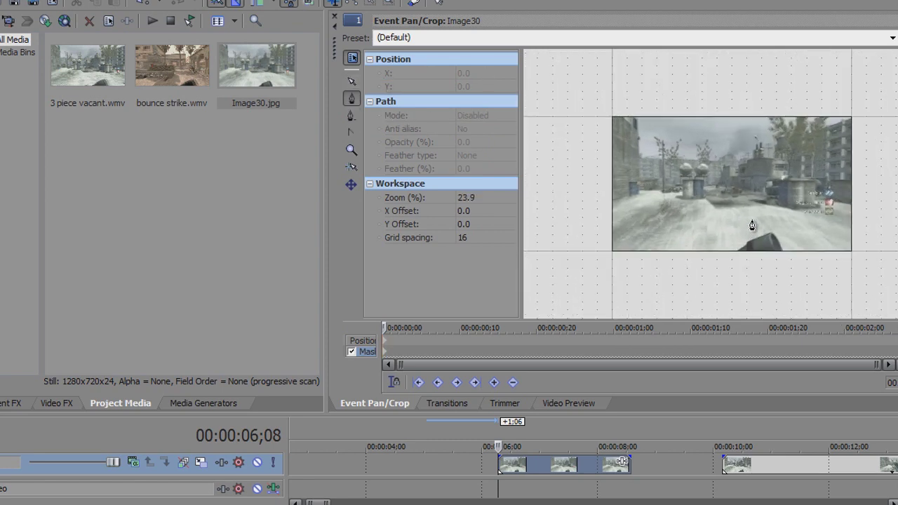
Draw a closed mask on Image30 around the snowy ground, the brick wall and both barrel groups, leaving out the sky and background buildings
{"action": "scroll", "coordinate": [753, 225], "scroll_direction": "up", "scroll_amount": 1}
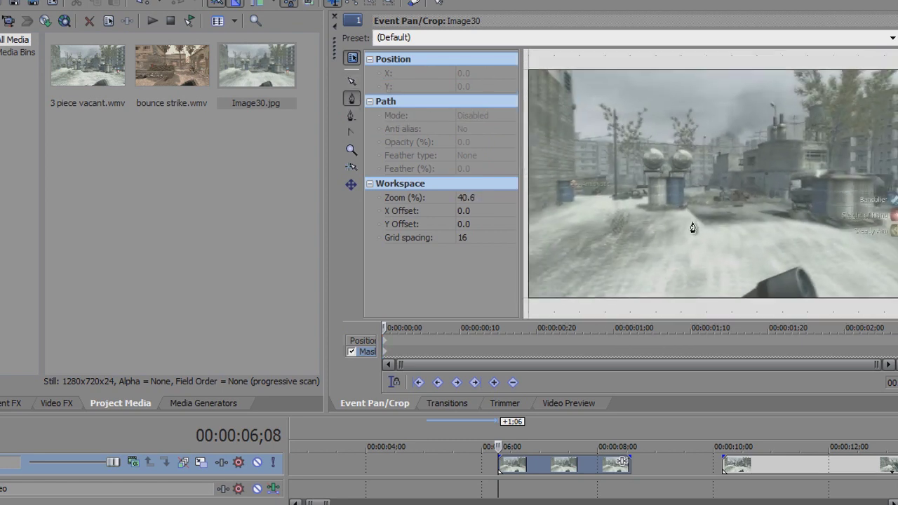
{"action": "scroll", "coordinate": [684, 213], "scroll_direction": "down", "scroll_amount": 1}
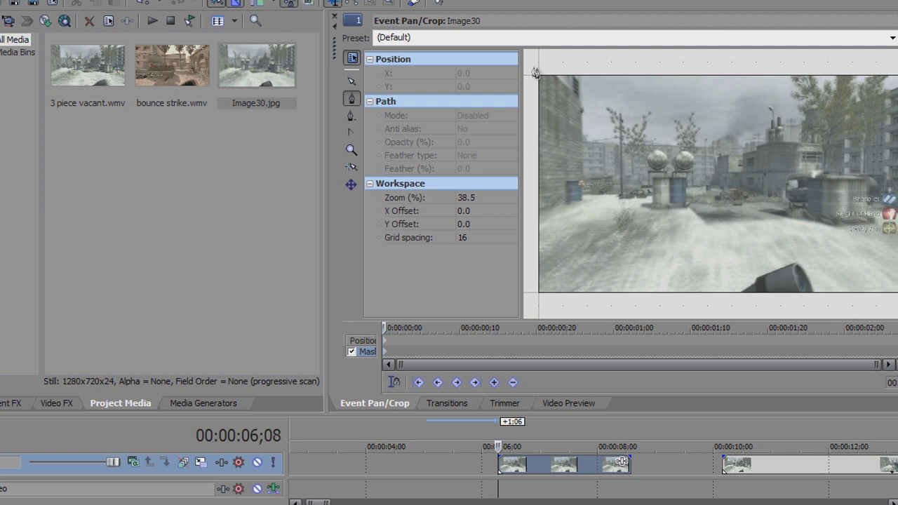
{"action": "left_click", "coordinate": [581, 66]}
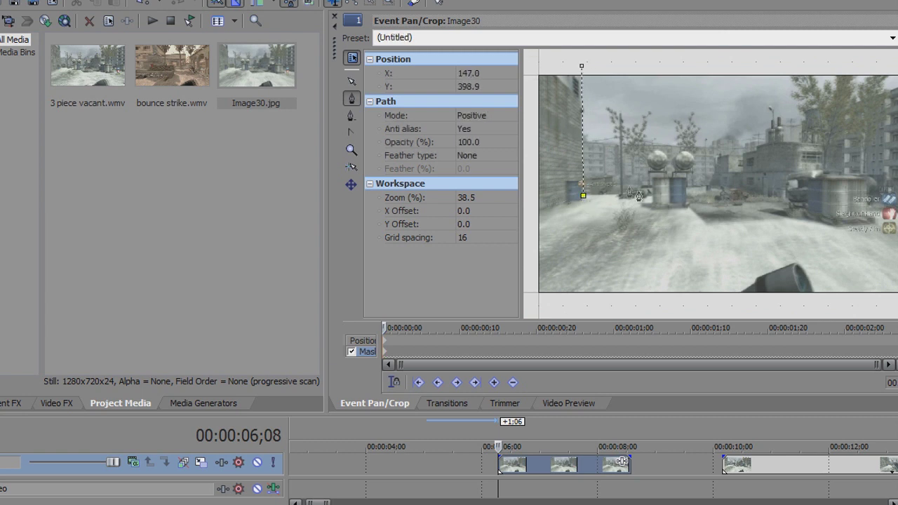
{"action": "left_click", "coordinate": [652, 197]}
{"action": "left_click", "coordinate": [706, 225]}
{"action": "left_click", "coordinate": [864, 180]}
{"action": "left_click", "coordinate": [870, 215]}
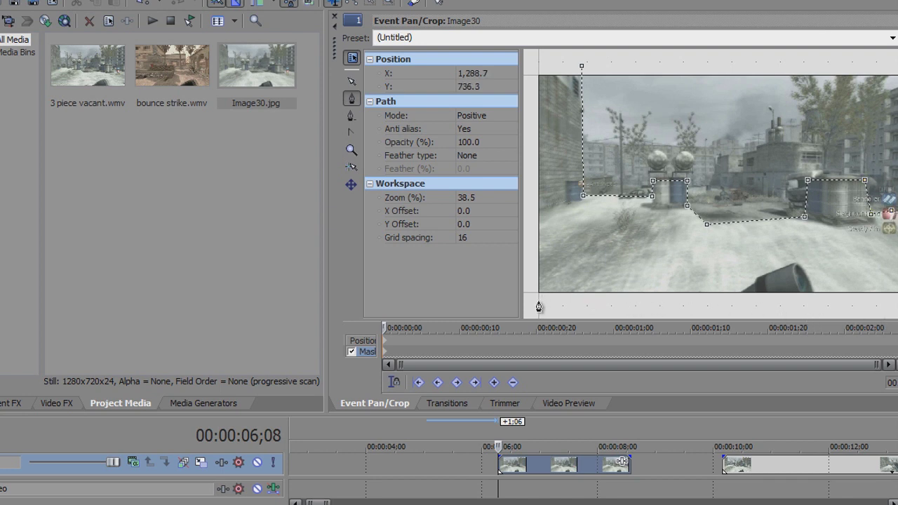
{"action": "left_click", "coordinate": [539, 299]}
{"action": "left_click", "coordinate": [536, 66]}
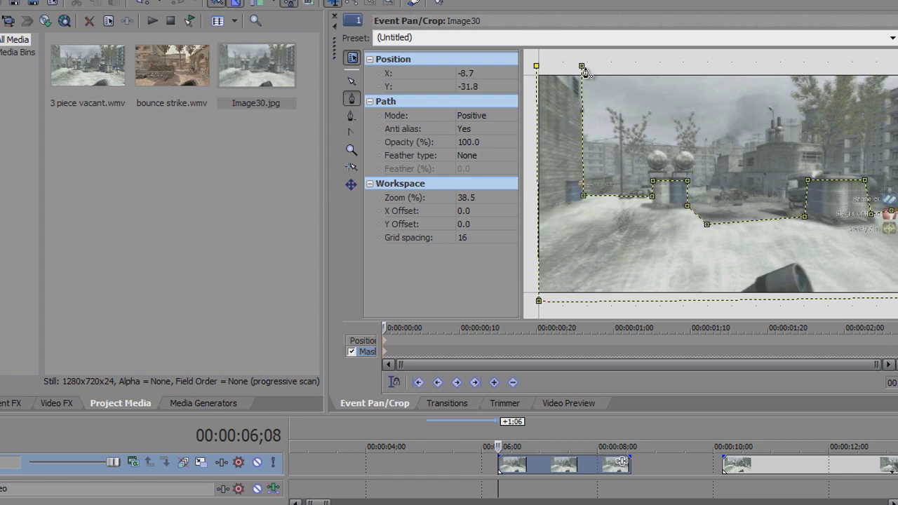
{"action": "left_click", "coordinate": [582, 66]}
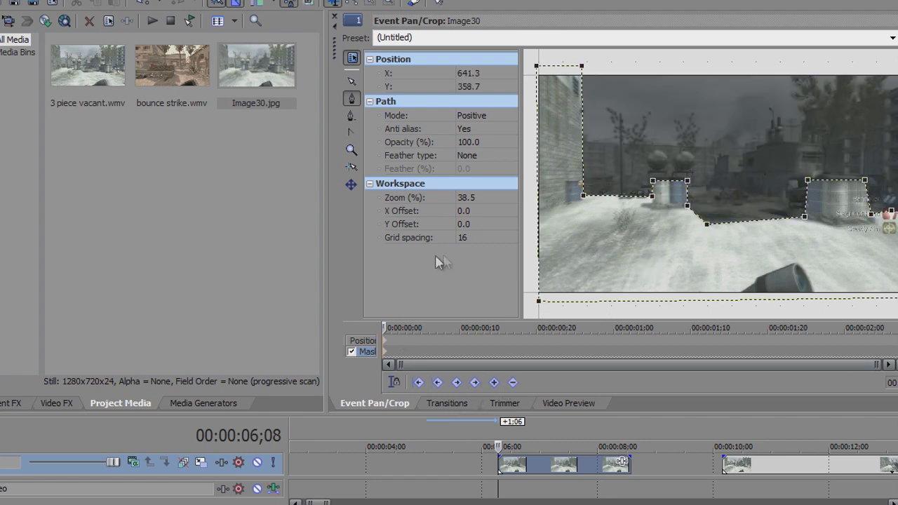
Set the mask path's feather type to Both with 2.0% feather and check the composite in the video preview
{"action": "left_click", "coordinate": [569, 404]}
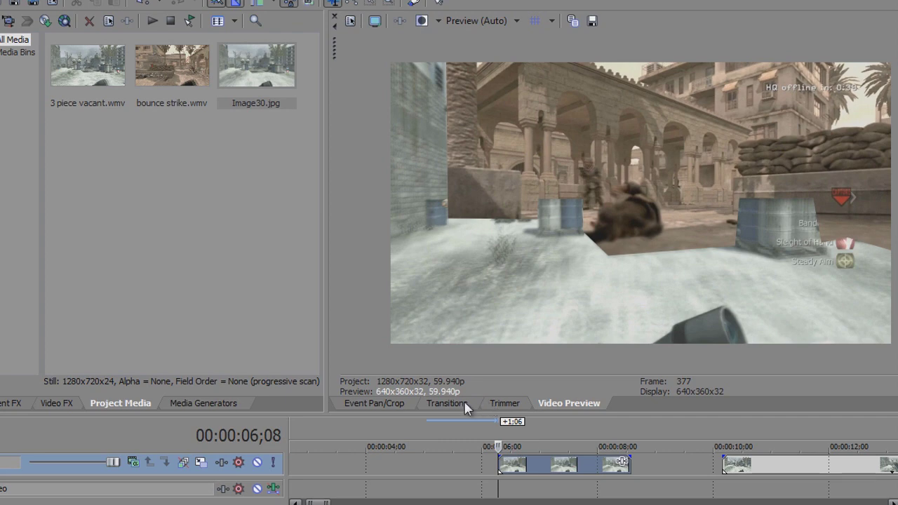
{"action": "left_click", "coordinate": [379, 401]}
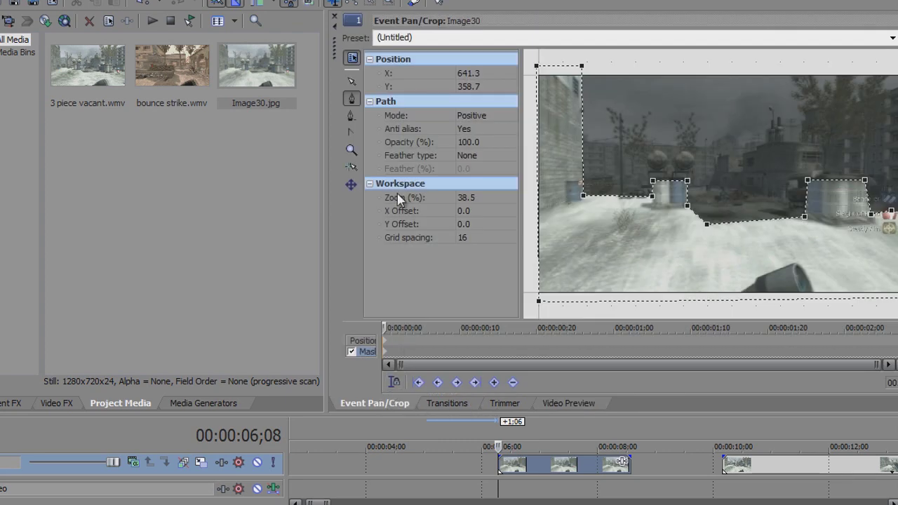
{"action": "left_click", "coordinate": [468, 156]}
{"action": "left_click", "coordinate": [473, 187]}
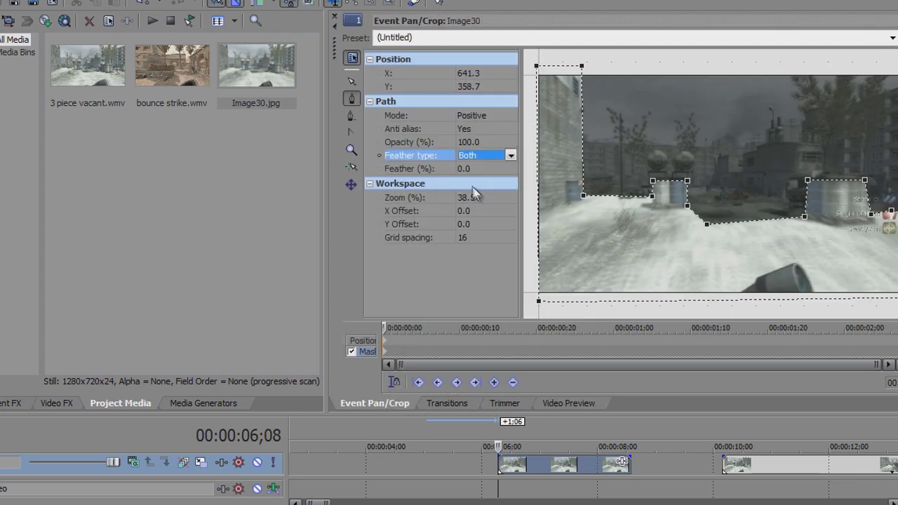
{"action": "left_click", "coordinate": [471, 171]}
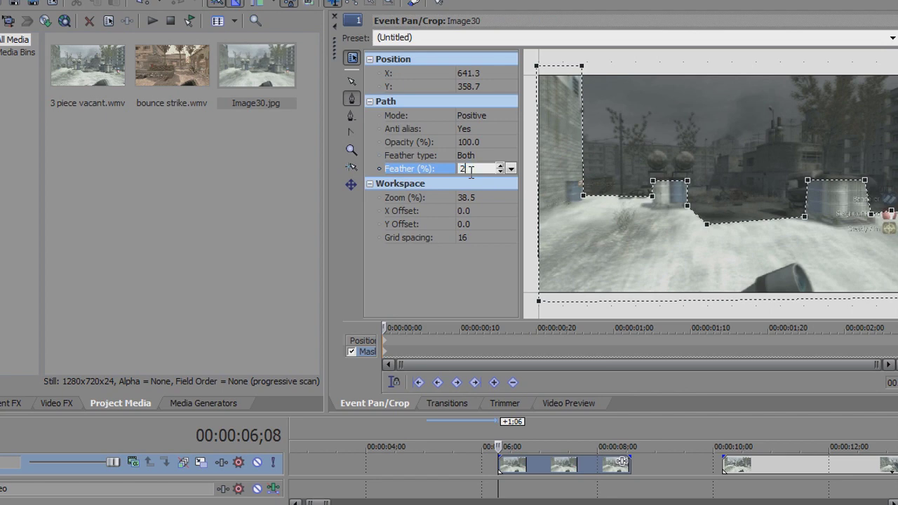
{"action": "key", "text": "Return"}
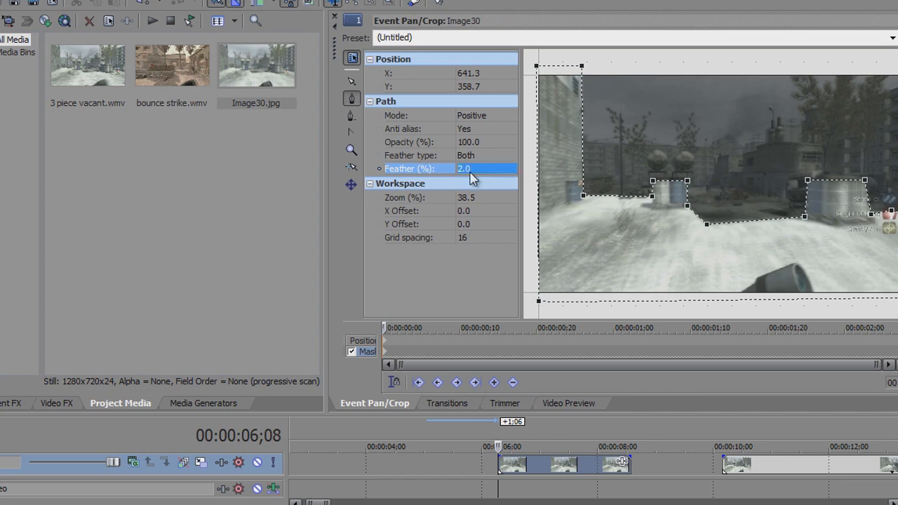
{"action": "left_click", "coordinate": [569, 410]}
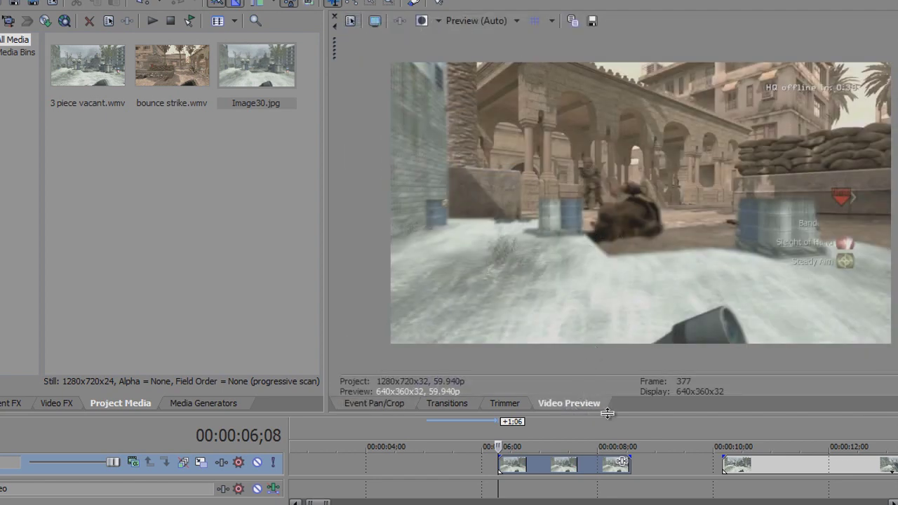
Split the Image30 event at 00:00:07;01 and move its first part earlier, starting at about 00:00:04;23
{"action": "left_click_drag", "start_coordinate": [607, 414], "coordinate": [623, 318]}
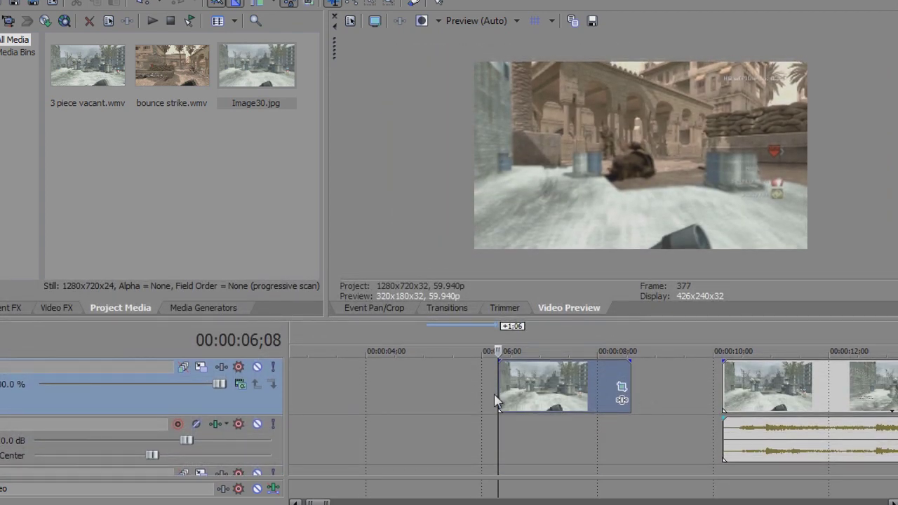
{"action": "left_click", "coordinate": [467, 382]}
{"action": "scroll", "coordinate": [481, 382], "scroll_direction": "down", "scroll_amount": 4}
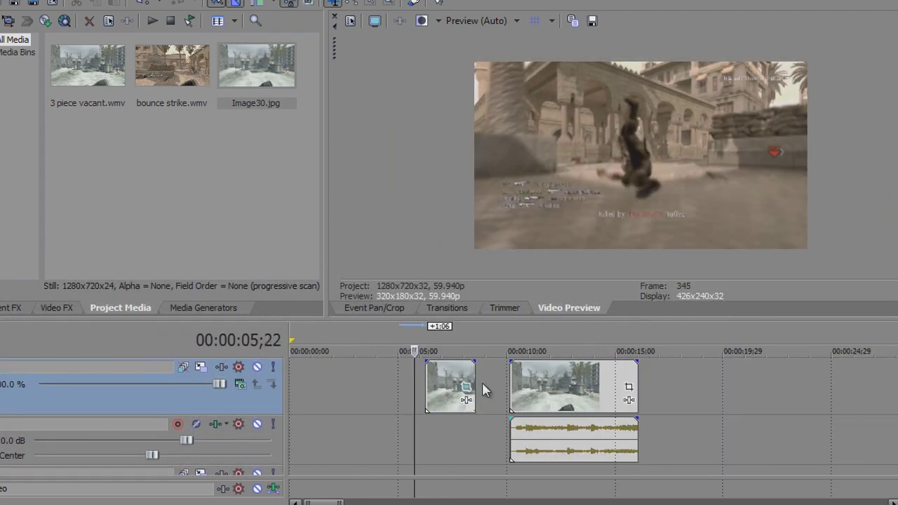
{"action": "left_click", "coordinate": [442, 376]}
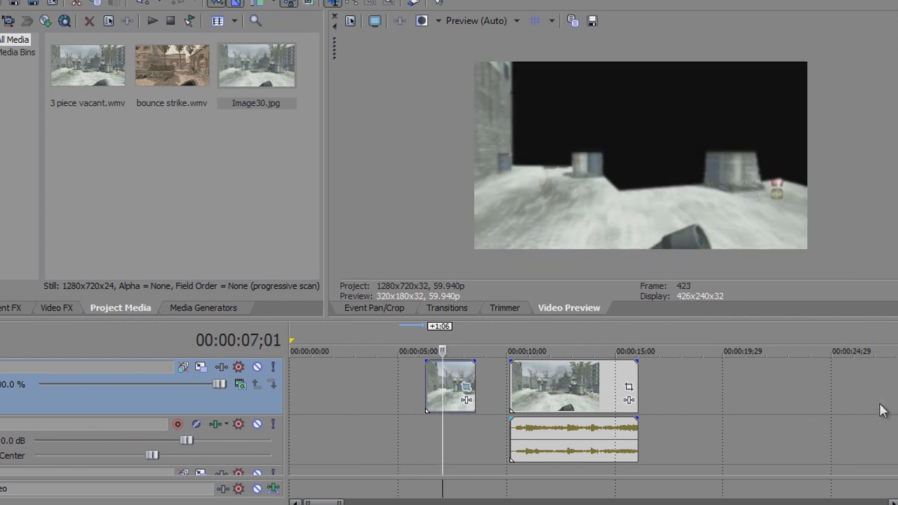
{"action": "key", "text": "s"}
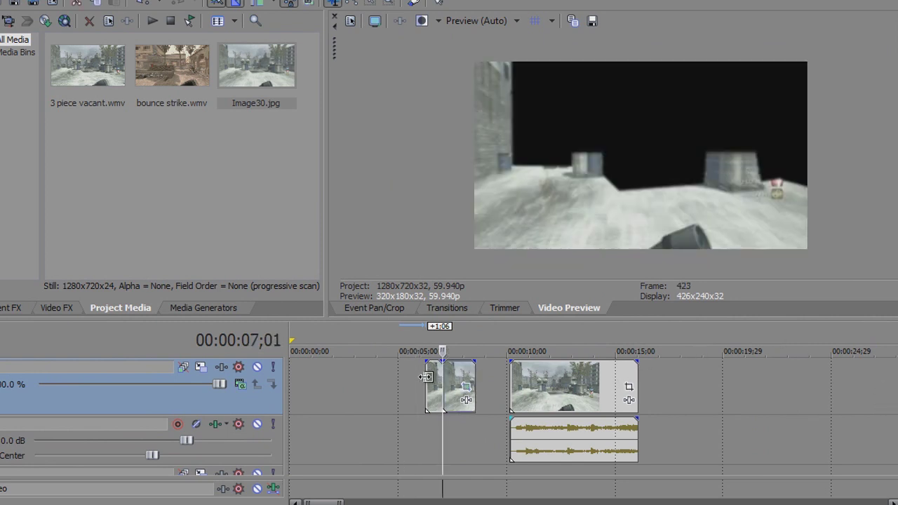
{"action": "left_click_drag", "start_coordinate": [427, 378], "coordinate": [407, 378]}
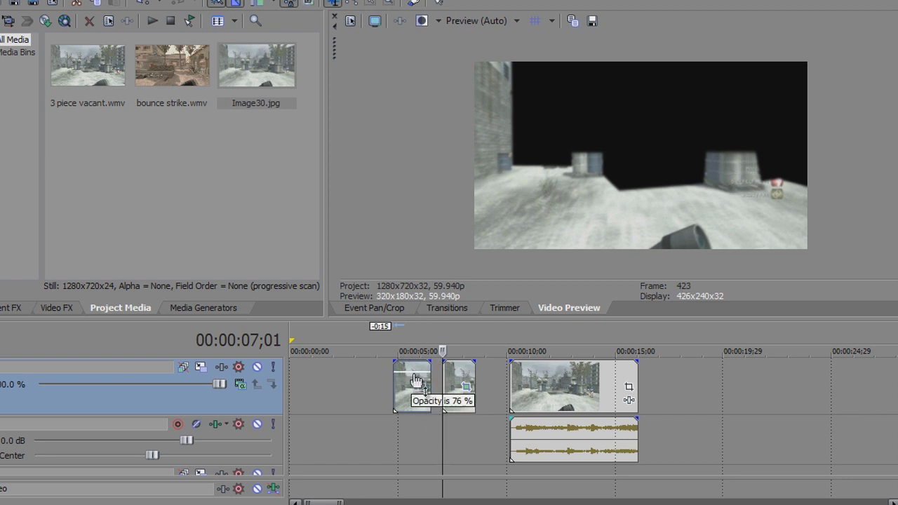
Step through the bounce strike clip and place the playhead at 00:00:04;12
{"action": "left_click", "coordinate": [414, 375]}
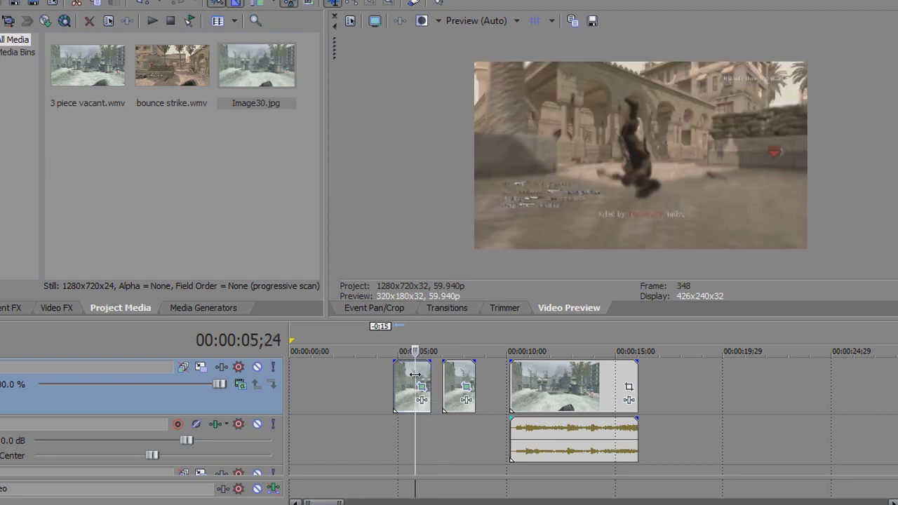
{"action": "key", "text": "Left"}
{"action": "key", "text": "Left"}
{"action": "key", "text": "Left"}
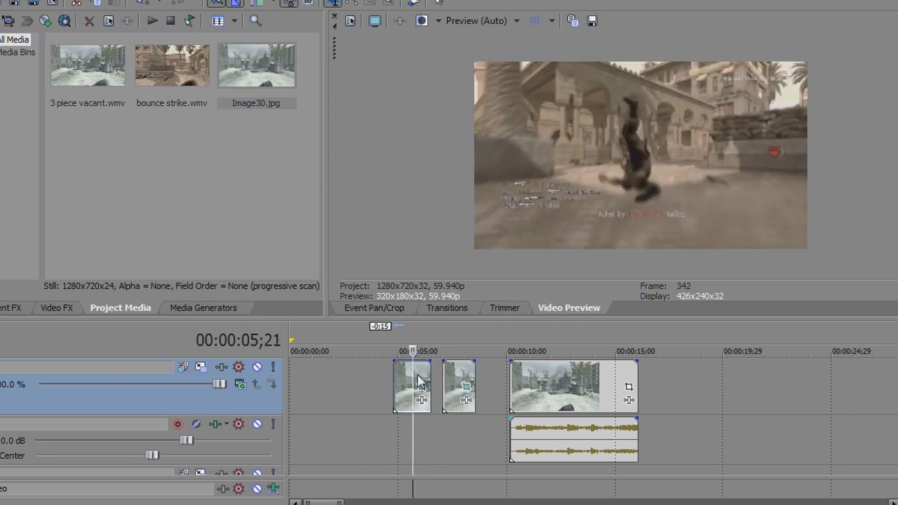
{"action": "left_click_drag", "start_coordinate": [584, 319], "coordinate": [604, 249]}
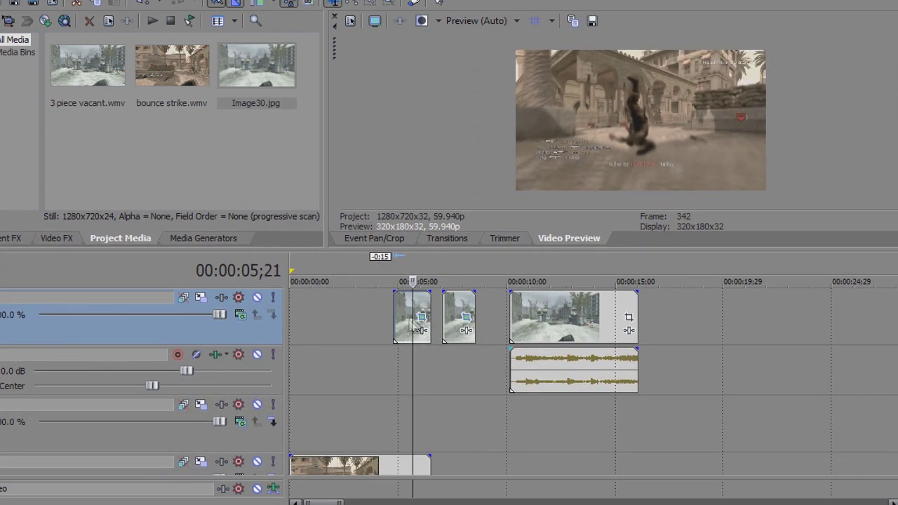
{"action": "left_click", "coordinate": [401, 386]}
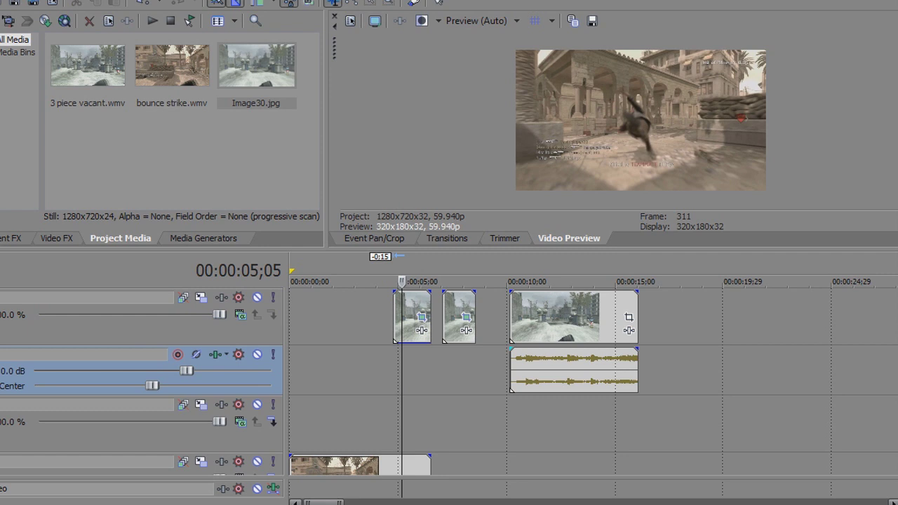
{"action": "scroll", "coordinate": [401, 384], "scroll_direction": "down", "scroll_amount": 1}
{"action": "key", "text": "ctrl+shift+z"}
{"action": "left_click", "coordinate": [392, 376]}
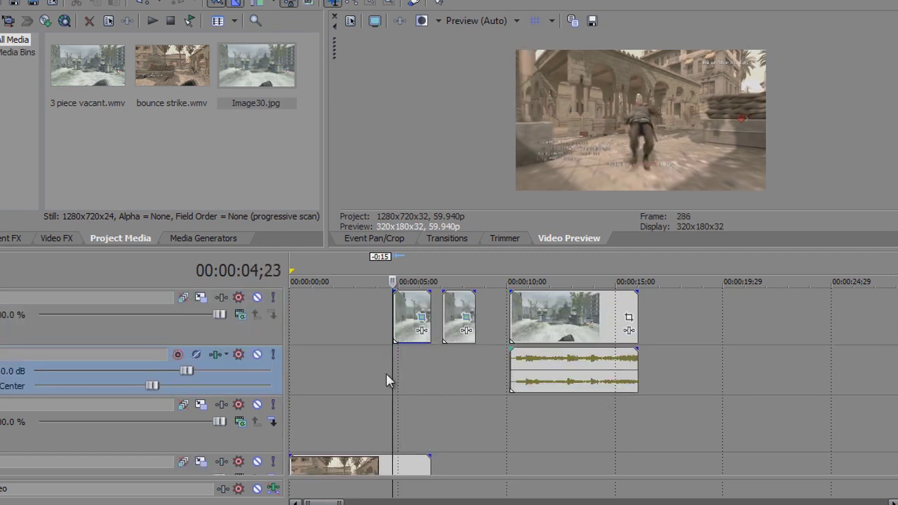
{"action": "key", "text": "Left"}
{"action": "key", "text": "Left"}
{"action": "key", "text": "Left"}
{"action": "key", "text": "Left"}
{"action": "key", "text": "Left"}
{"action": "key", "text": "Left"}
{"action": "key", "text": "Left"}
{"action": "key", "text": "Left"}
{"action": "key", "text": "Left"}
{"action": "key", "text": "Left"}
{"action": "key", "text": "Left"}
{"action": "key", "text": "Left"}
{"action": "key", "text": "Left"}
{"action": "key", "text": "Left"}
{"action": "key", "text": "Left"}
{"action": "key", "text": "Right"}
{"action": "key", "text": "Right"}
{"action": "key", "text": "Right"}
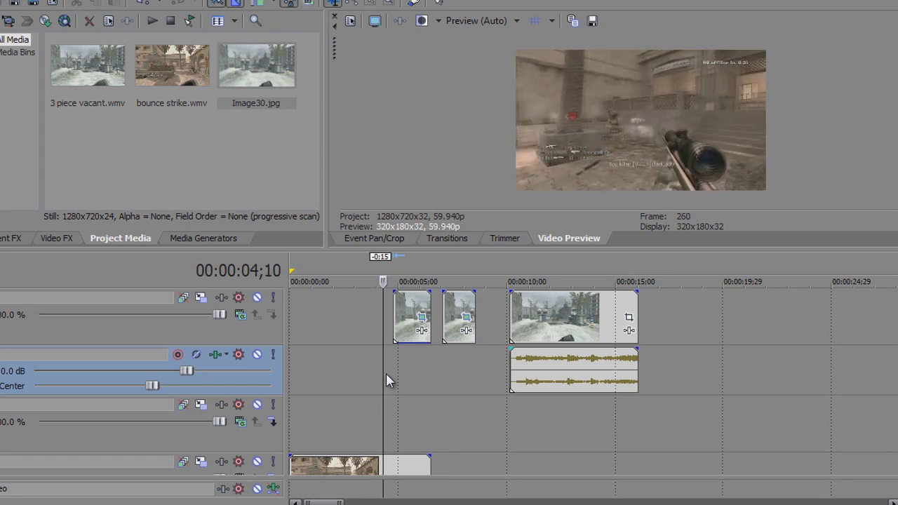
{"action": "key", "text": "Right"}
{"action": "key", "text": "Right"}
Move both Image30 parts earlier so they overlap in a 20-frame crossfade starting at the playhead, 00:00:04;12
{"action": "left_click_drag", "start_coordinate": [421, 313], "coordinate": [394, 313]}
{"action": "left_click_drag", "start_coordinate": [457, 314], "coordinate": [439, 317]}
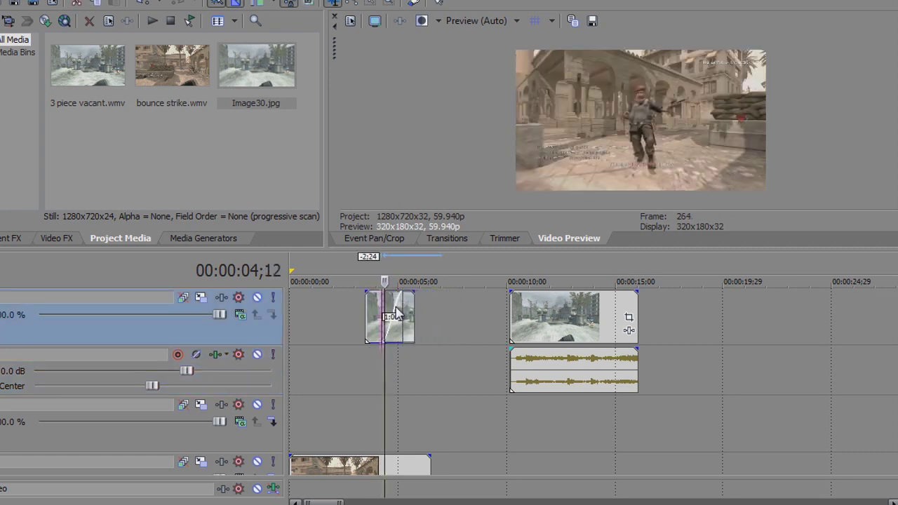
{"action": "scroll", "coordinate": [375, 310], "scroll_direction": "up", "scroll_amount": 2}
Apply the Squeeze Up transition to the overlap of the two Image30 parts and preview the result
{"action": "left_click", "coordinate": [461, 239]}
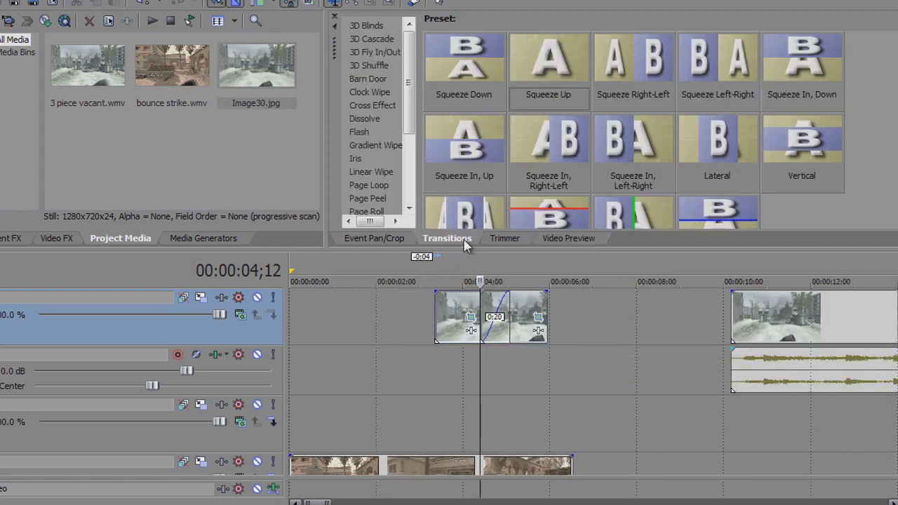
{"action": "left_click_drag", "start_coordinate": [410, 76], "coordinate": [410, 146]}
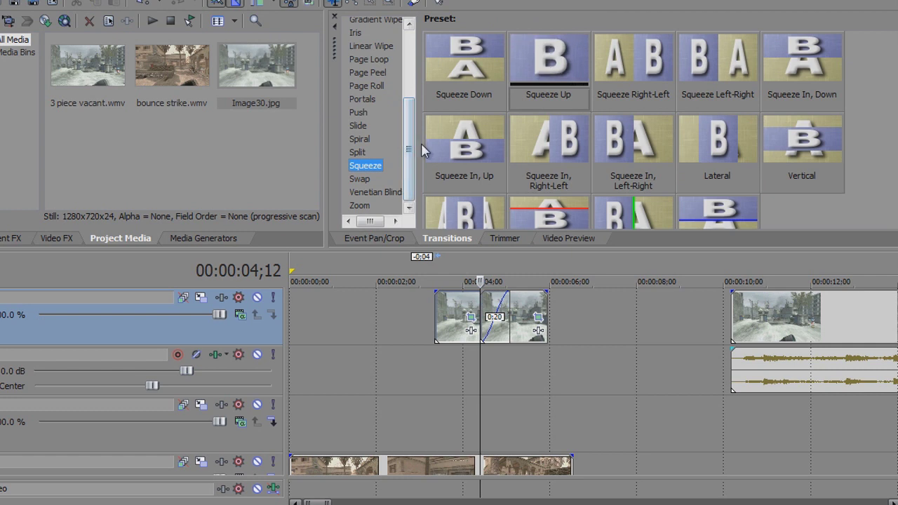
{"action": "left_click_drag", "start_coordinate": [534, 62], "coordinate": [497, 316]}
{"action": "left_click", "coordinate": [577, 239]}
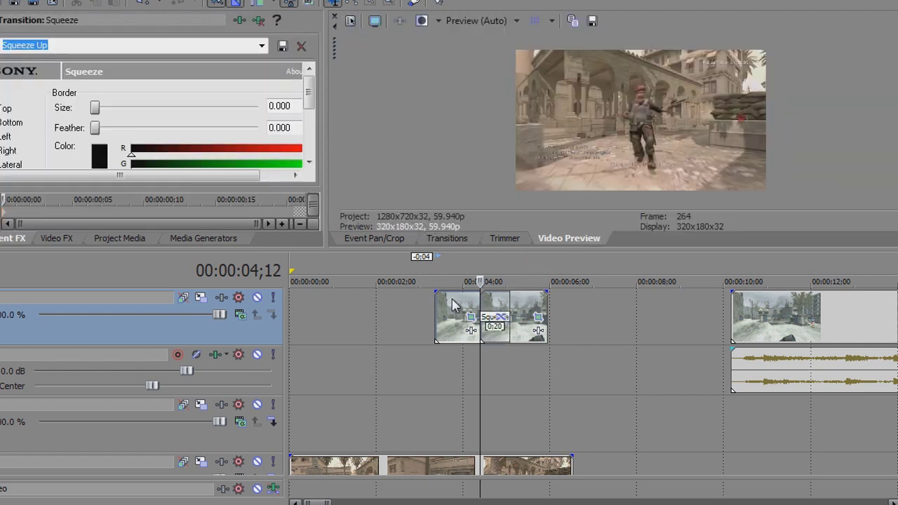
{"action": "left_click", "coordinate": [452, 305]}
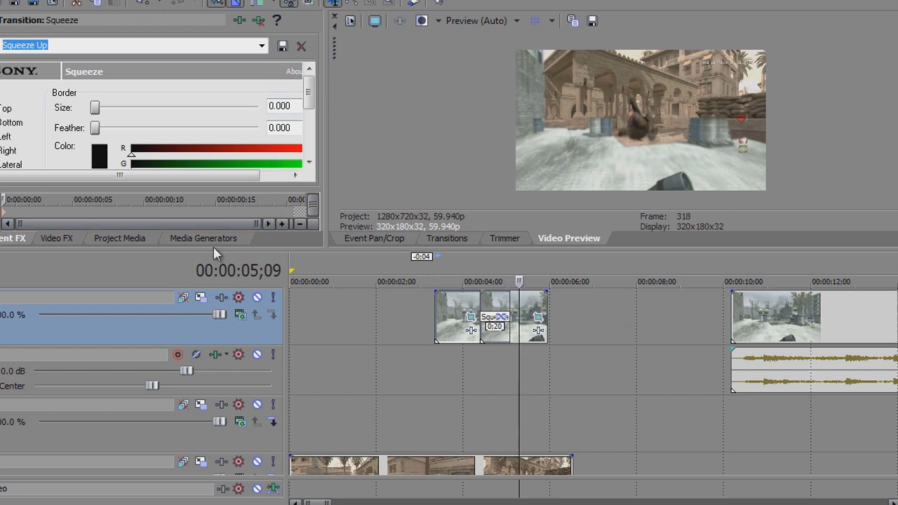
Add another Image30.jpg to the empty video track, starting where the masked Image30 ends, and open its Event Pan/Crop
{"action": "left_click", "coordinate": [119, 238]}
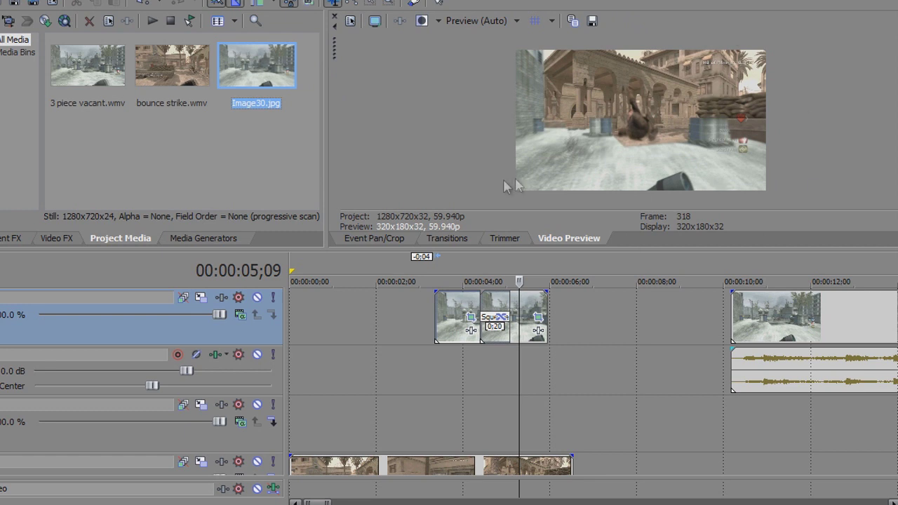
{"action": "left_click_drag", "start_coordinate": [267, 78], "coordinate": [557, 425]}
{"action": "left_click", "coordinate": [754, 425]}
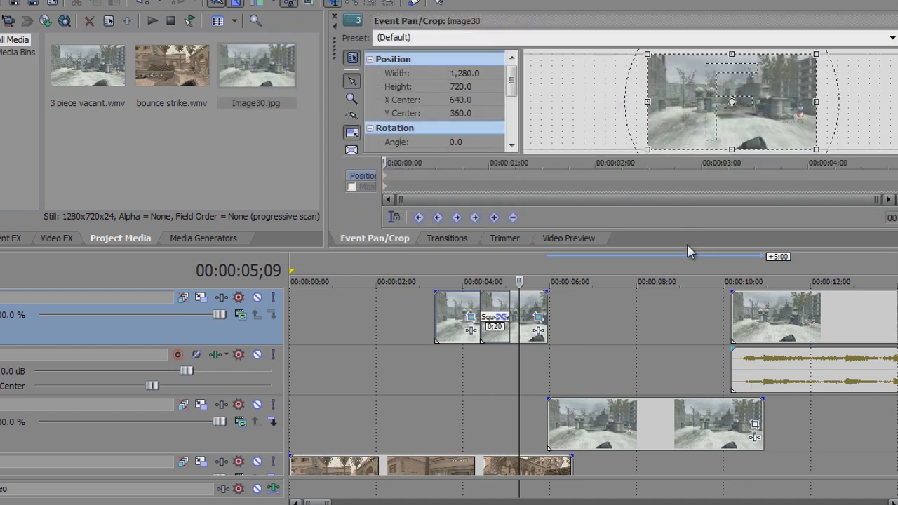
Enlarge the Event Pan/Crop workspace and enable Mask for the new Image30 event
{"action": "left_click_drag", "start_coordinate": [686, 246], "coordinate": [684, 389]}
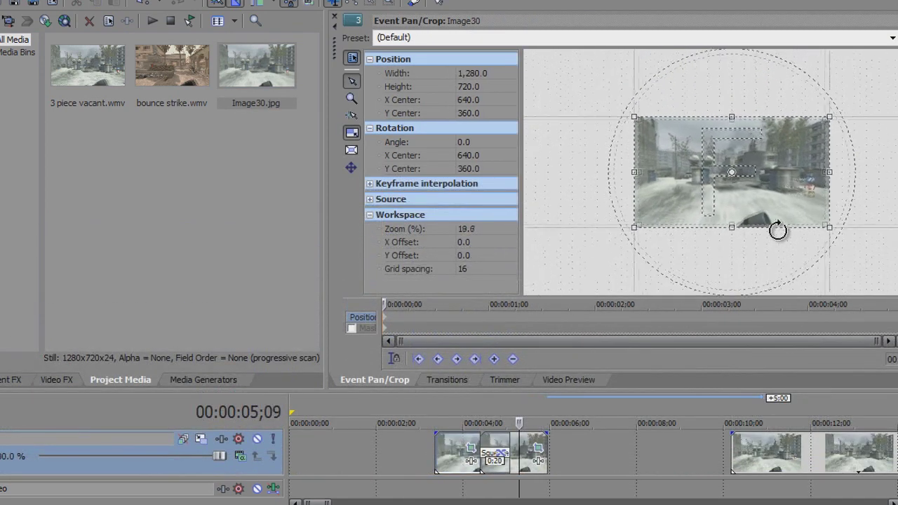
{"action": "scroll", "coordinate": [698, 253], "scroll_direction": "up", "scroll_amount": 2}
{"action": "left_click", "coordinate": [352, 328]}
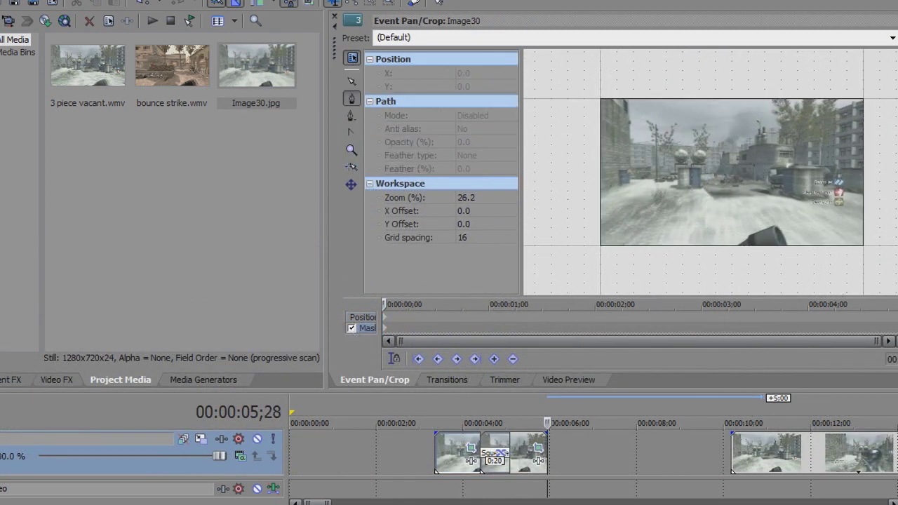
Draw a closed mask path on the Image30 event around the buildings, following the skyline and closing along the snow
{"action": "scroll", "coordinate": [598, 140], "scroll_direction": "up", "scroll_amount": 2}
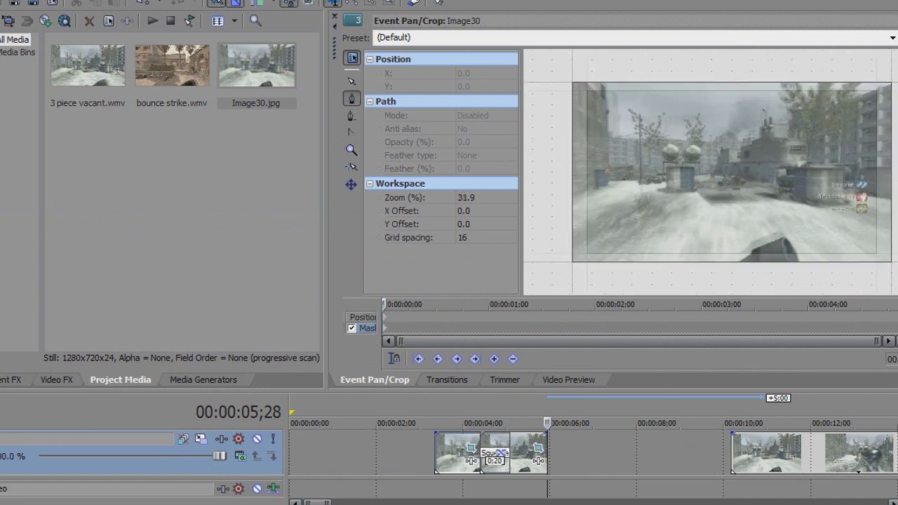
{"action": "left_click", "coordinate": [605, 140]}
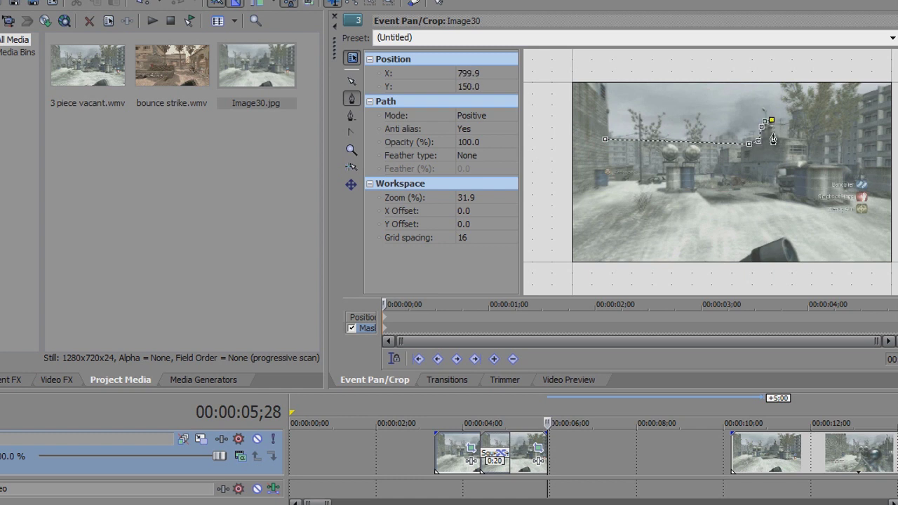
{"action": "scroll", "coordinate": [782, 150], "scroll_direction": "up", "scroll_amount": 3}
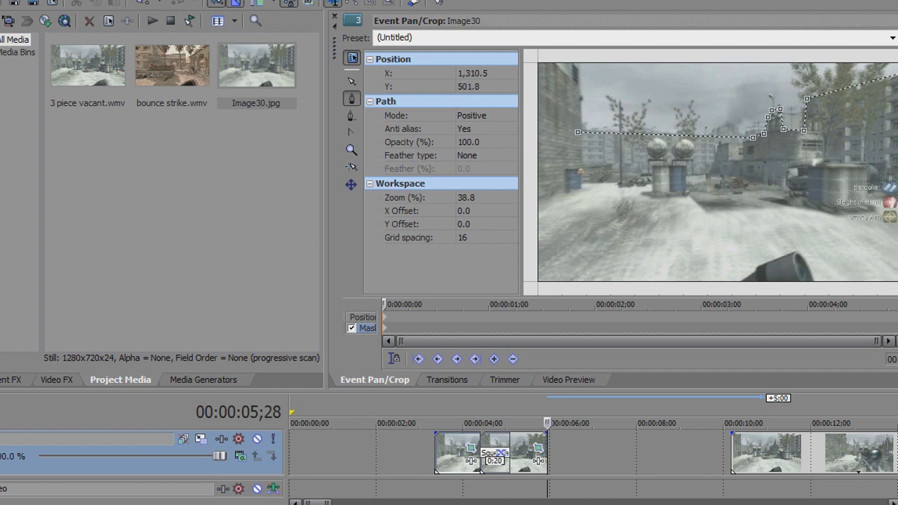
{"action": "left_click", "coordinate": [560, 212]}
{"action": "left_click", "coordinate": [577, 132]}
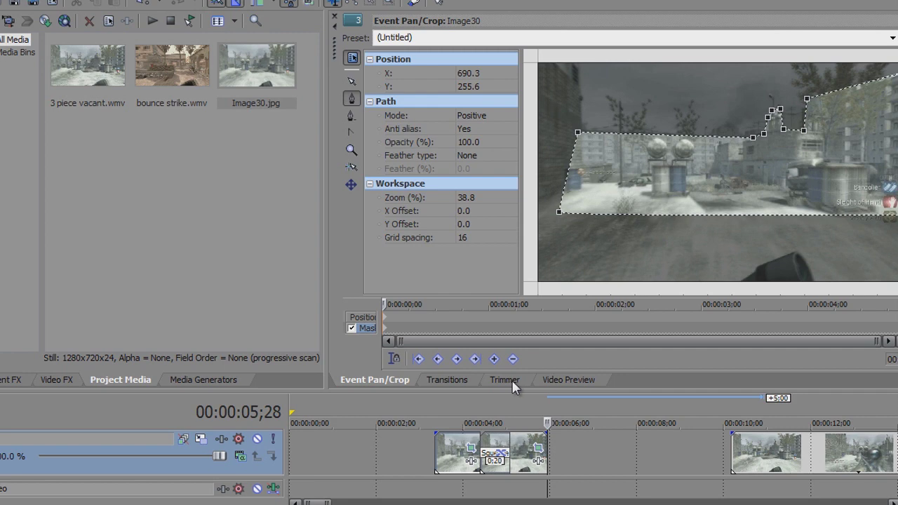
View the masked result in the video preview, enlarge the timeline area, and move the masked Image30 event 1:04 earlier
{"action": "left_click", "coordinate": [562, 381]}
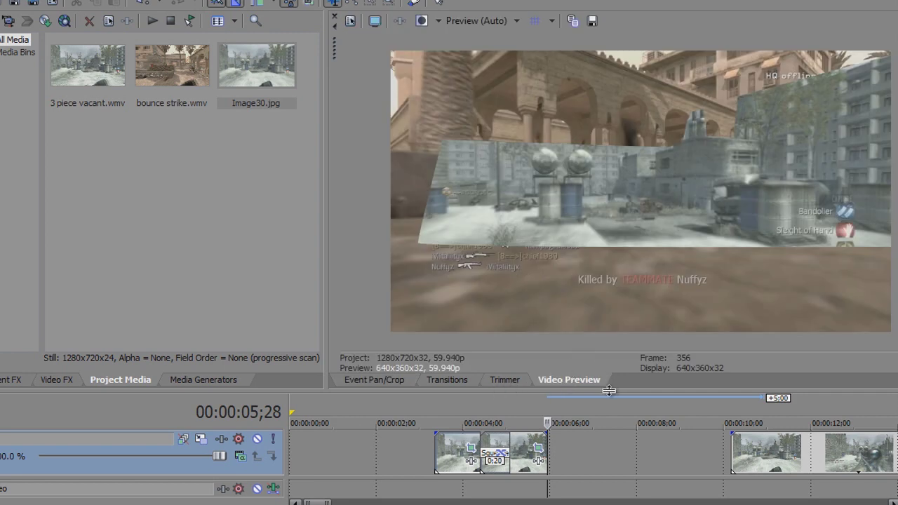
{"action": "left_click_drag", "start_coordinate": [609, 391], "coordinate": [608, 286]}
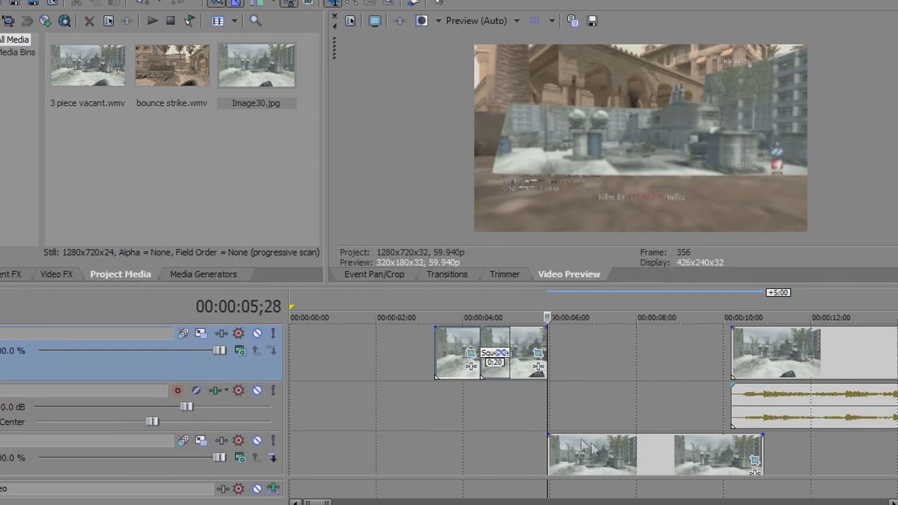
{"action": "left_click_drag", "start_coordinate": [600, 459], "coordinate": [484, 398]}
{"action": "left_click", "coordinate": [498, 397]}
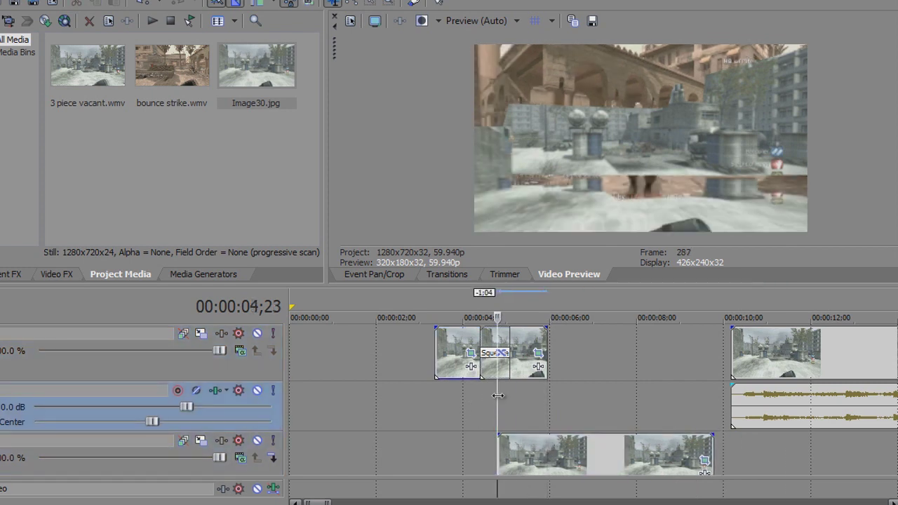
{"action": "scroll", "coordinate": [497, 395], "scroll_direction": "down", "scroll_amount": 3}
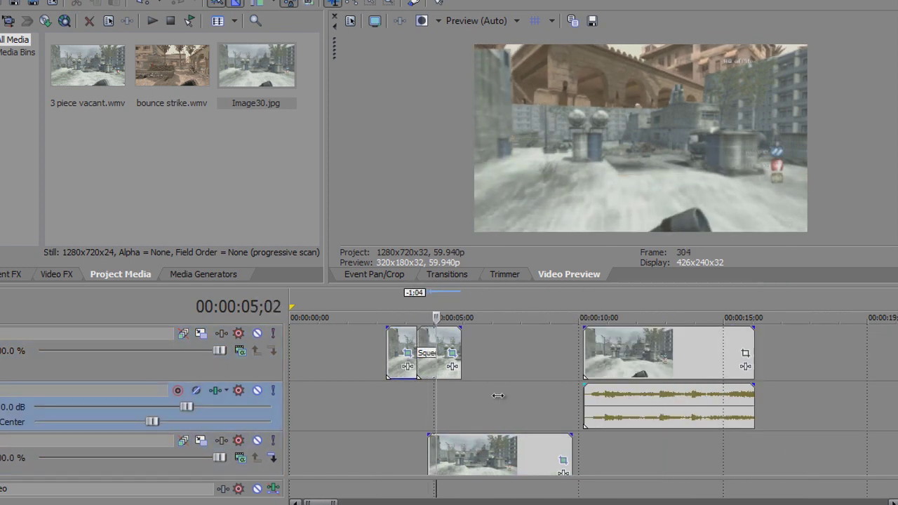
Split the masked Image30 at 00:00:05;18 and overlap its two parts in a 15-frame crossfade starting at 00:00:05;02
{"action": "left_click", "coordinate": [451, 451]}
{"action": "key", "text": "s"}
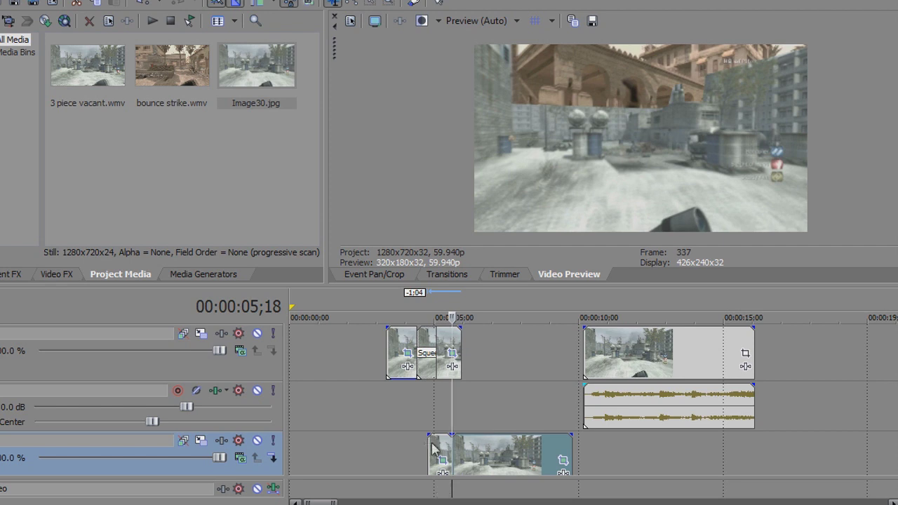
{"action": "left_click_drag", "start_coordinate": [439, 445], "coordinate": [429, 443]}
{"action": "left_click", "coordinate": [434, 400]}
{"action": "scroll", "coordinate": [436, 400], "scroll_direction": "up", "scroll_amount": 3}
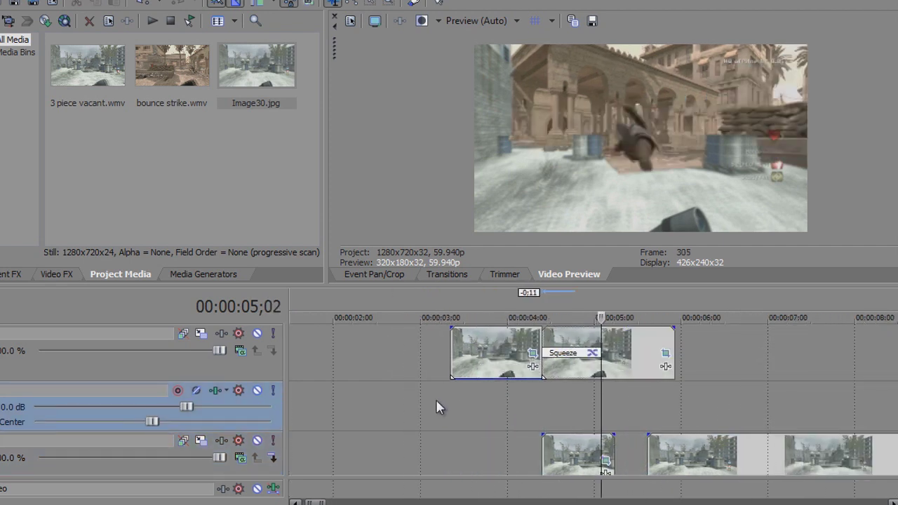
{"action": "left_click_drag", "start_coordinate": [566, 453], "coordinate": [597, 454]}
{"action": "left_click_drag", "start_coordinate": [726, 457], "coordinate": [680, 458]}
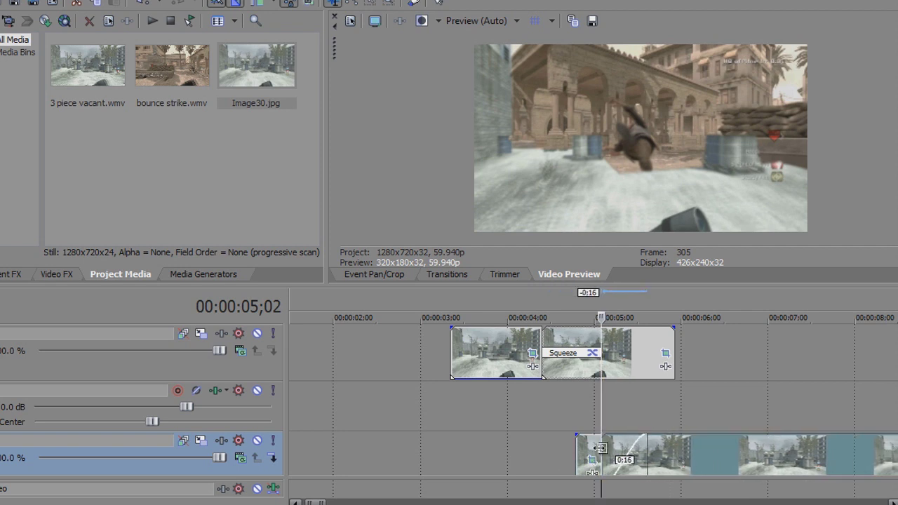
{"action": "left_click_drag", "start_coordinate": [594, 450], "coordinate": [592, 450]}
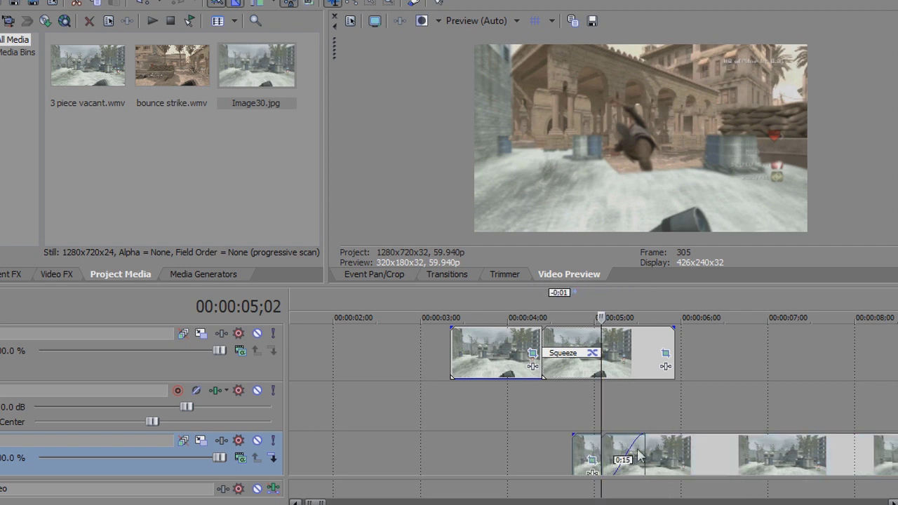
Apply the One Vertical Blind preset of the Venetian Blinds transition to the 15-frame crossfade
{"action": "left_click", "coordinate": [449, 277]}
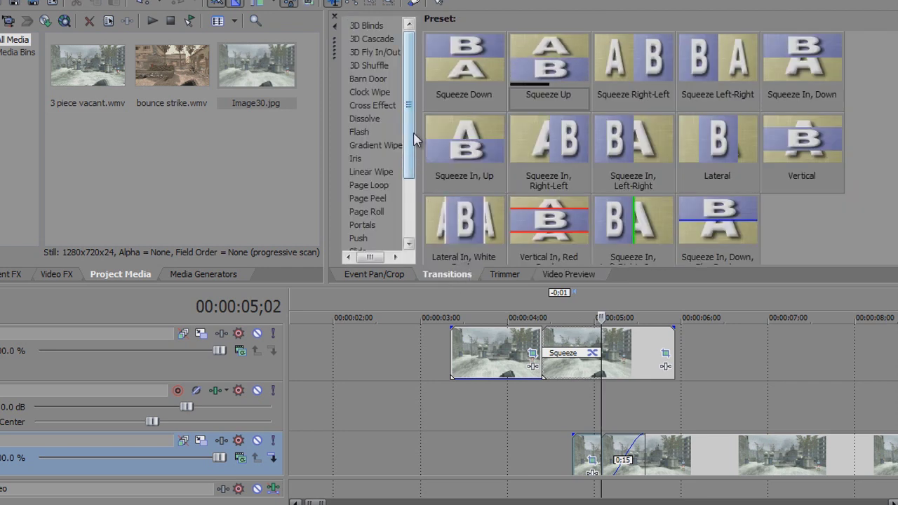
{"action": "left_click_drag", "start_coordinate": [414, 134], "coordinate": [411, 163]}
{"action": "left_click", "coordinate": [392, 92]}
{"action": "left_click", "coordinate": [363, 177]}
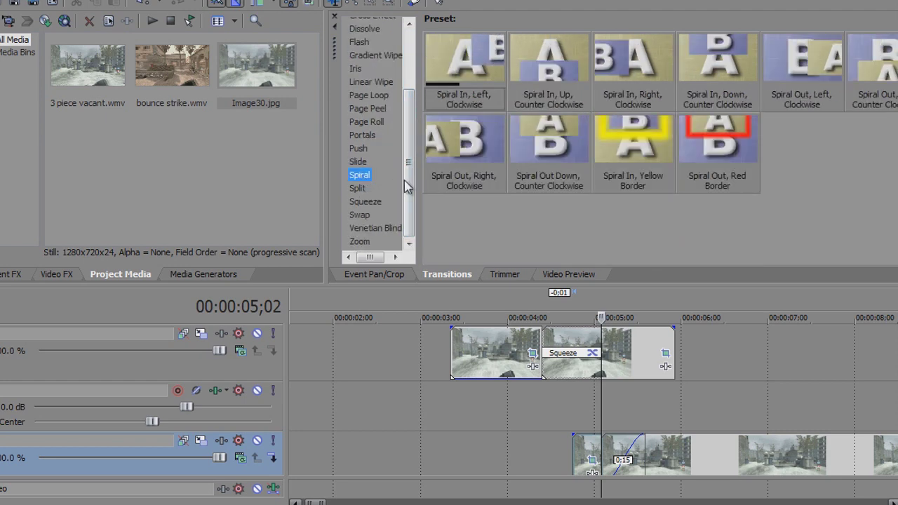
{"action": "left_click", "coordinate": [377, 204]}
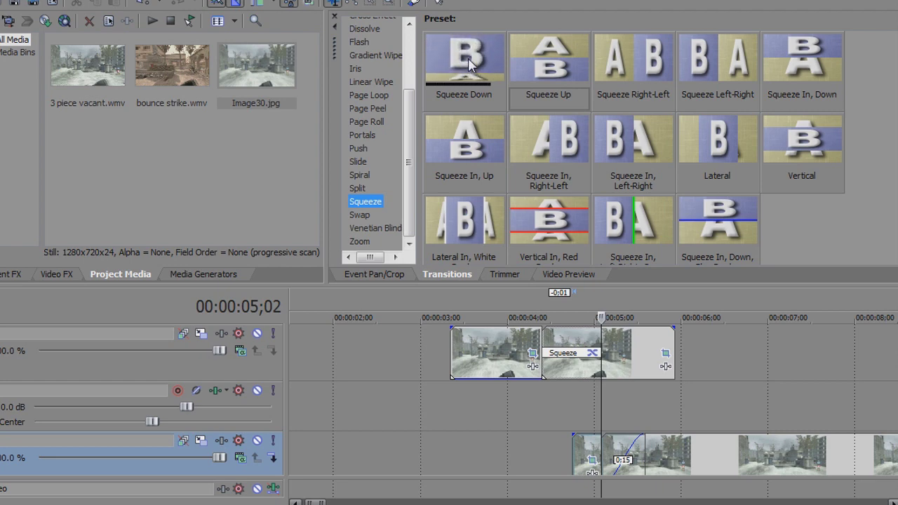
{"action": "left_click", "coordinate": [379, 229]}
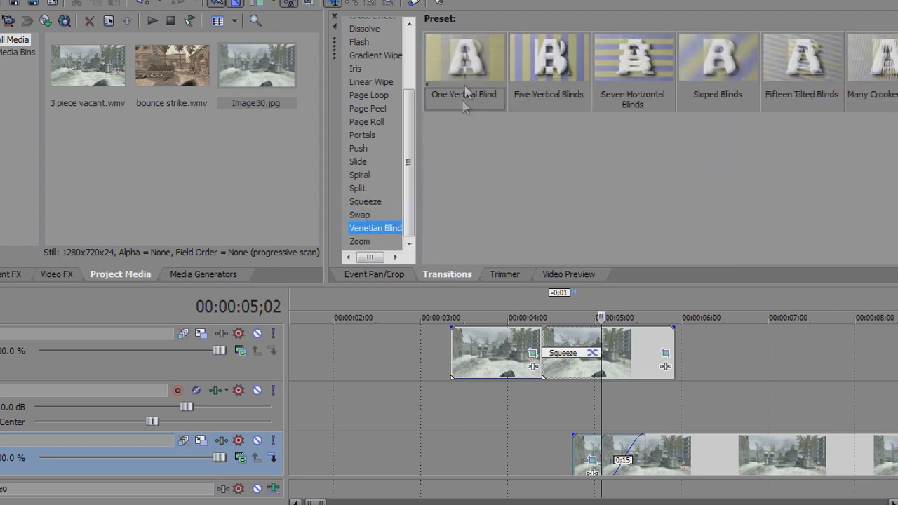
{"action": "left_click_drag", "start_coordinate": [471, 59], "coordinate": [621, 462]}
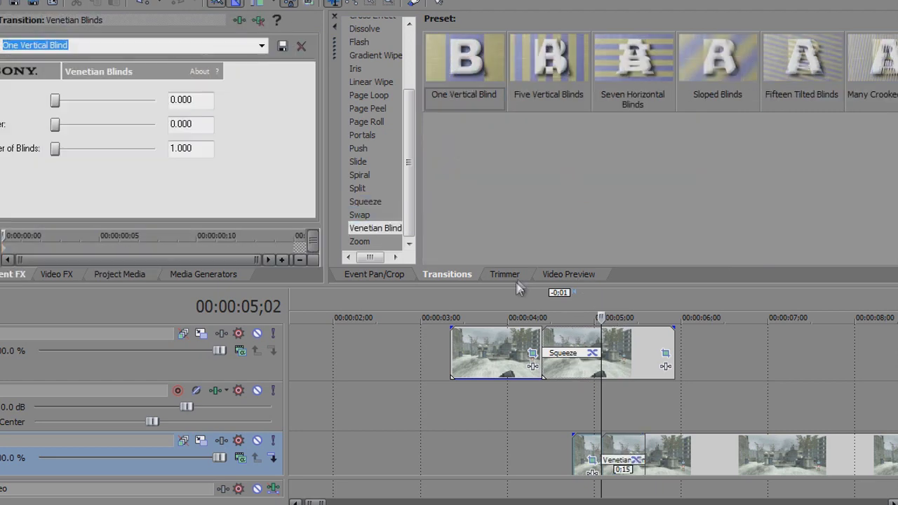
Play back the Venetian Blinds transition and trim the end of its Image30 event 3:06 earlier, just past the playhead
{"action": "left_click", "coordinate": [550, 280]}
{"action": "left_click", "coordinate": [507, 401]}
{"action": "key", "text": "space"}
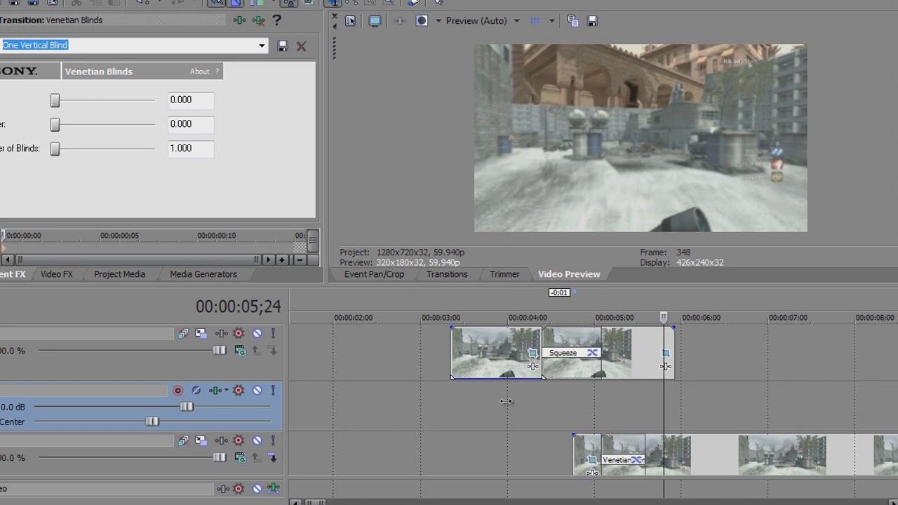
{"action": "key", "text": "space"}
{"action": "scroll", "coordinate": [657, 413], "scroll_direction": "down", "scroll_amount": 2}
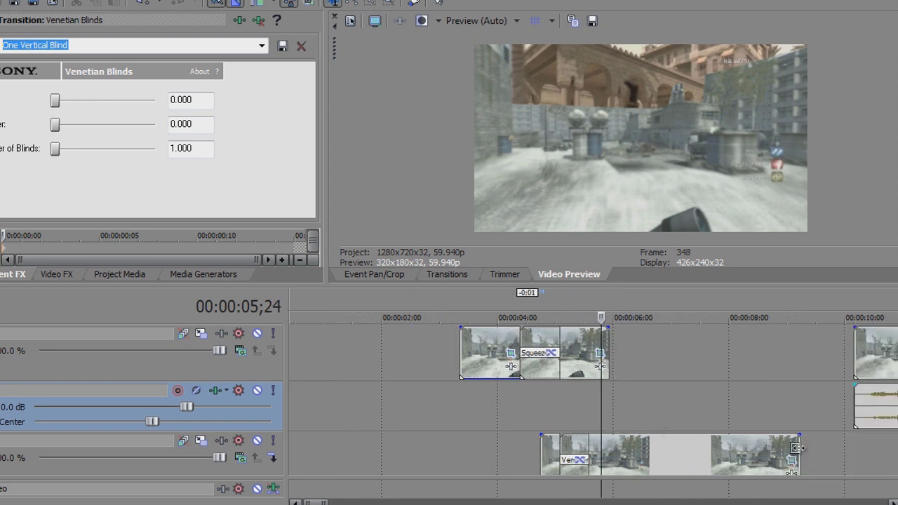
{"action": "left_click_drag", "start_coordinate": [799, 463], "coordinate": [606, 470]}
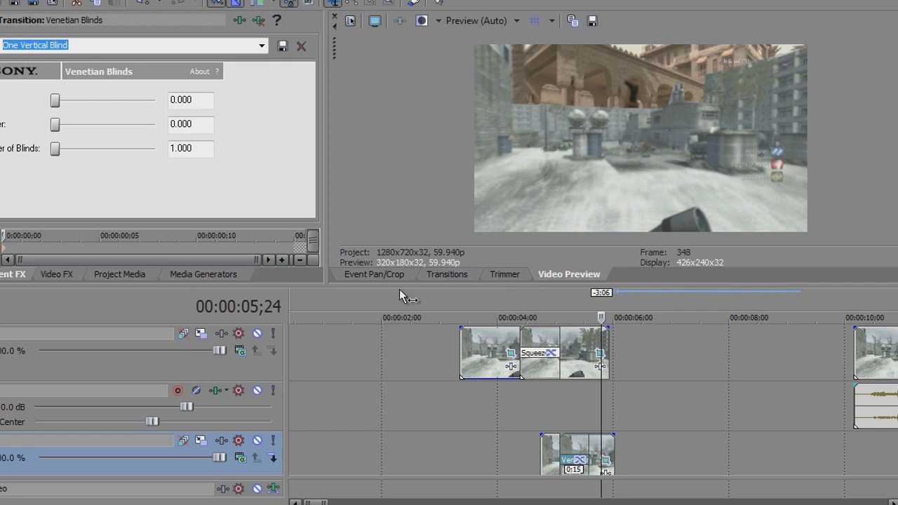
Add another Image30.jpg on its own video track below the Venetian Blinds layer, starting where that transition ends
{"action": "left_click", "coordinate": [205, 278]}
{"action": "left_click", "coordinate": [120, 276]}
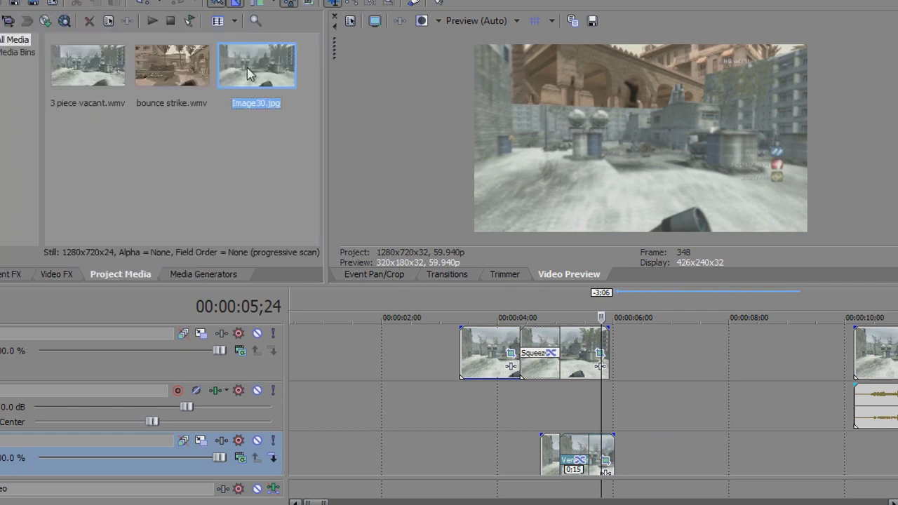
{"action": "left_click_drag", "start_coordinate": [739, 363], "coordinate": [677, 449]}
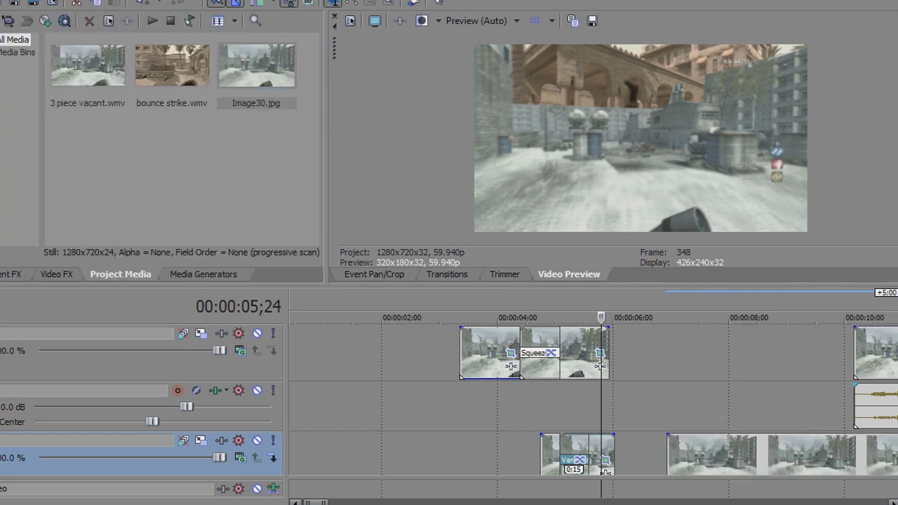
{"action": "scroll", "coordinate": [594, 401], "scroll_direction": "down", "scroll_amount": 1}
{"action": "scroll", "coordinate": [811, 414], "scroll_direction": "down", "scroll_amount": 2}
{"action": "scroll", "coordinate": [810, 414], "scroll_direction": "up", "scroll_amount": 1}
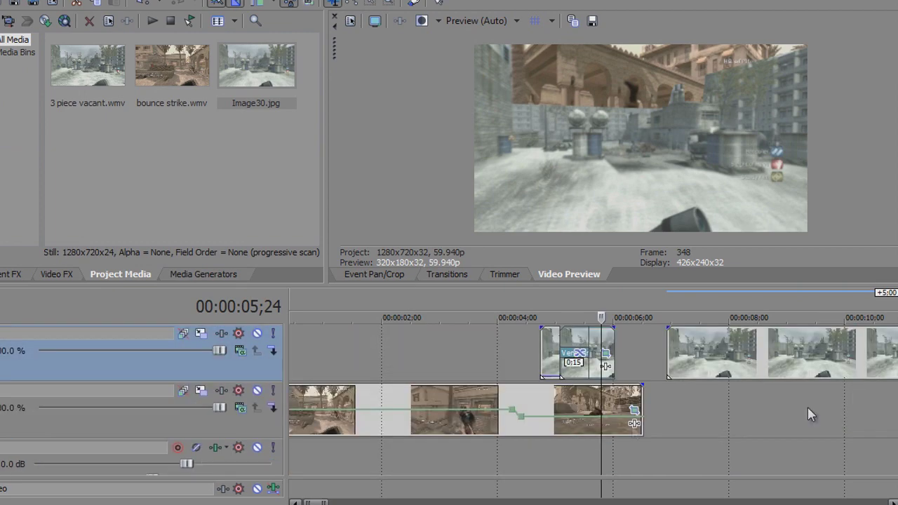
{"action": "left_click", "coordinate": [538, 399]}
{"action": "scroll", "coordinate": [537, 463], "scroll_direction": "down", "scroll_amount": 2}
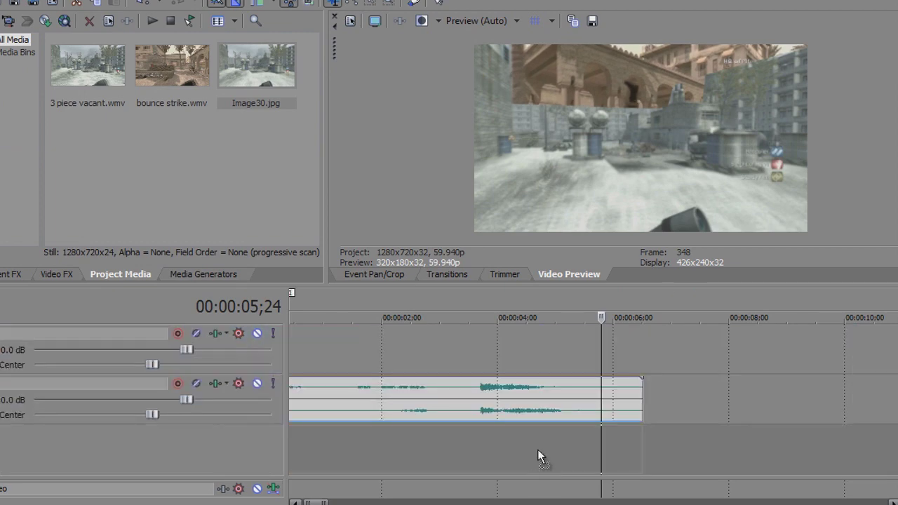
{"action": "scroll", "coordinate": [538, 456], "scroll_direction": "down", "scroll_amount": 1}
{"action": "scroll", "coordinate": [594, 400], "scroll_direction": "up", "scroll_amount": 3}
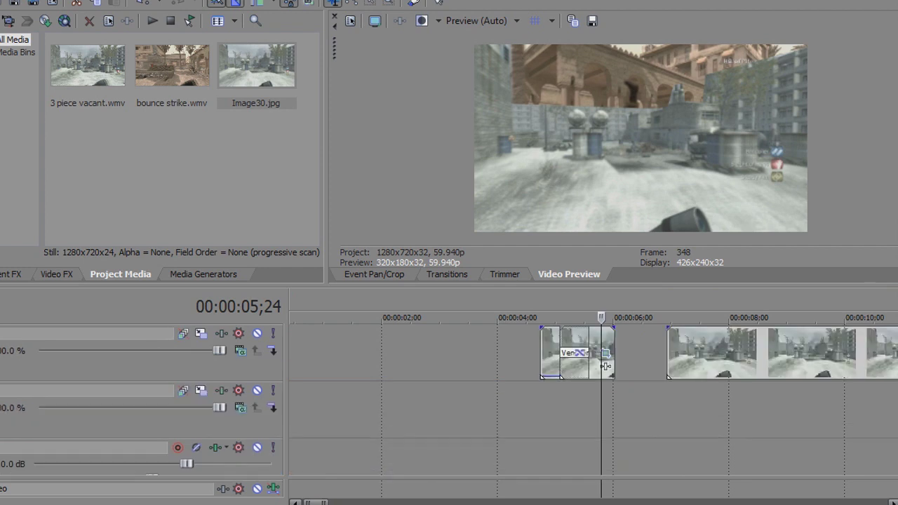
{"action": "left_click_drag", "start_coordinate": [780, 391], "coordinate": [618, 456]}
Split the new Image30 at 00:00:06;10, overlap its parts in a 7-frame crossfade below the Venetian Blinds layer, and preview it
{"action": "left_click", "coordinate": [632, 455]}
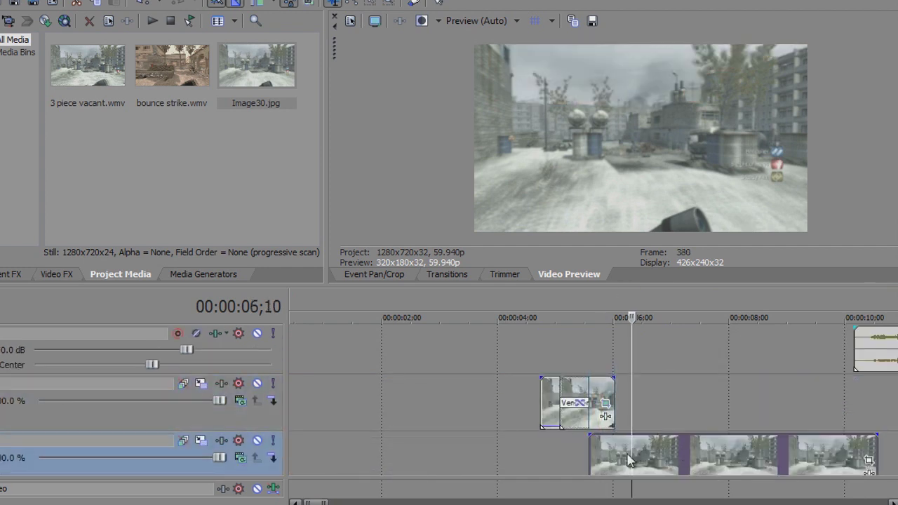
{"action": "key", "text": "s"}
{"action": "left_click_drag", "start_coordinate": [628, 457], "coordinate": [588, 480]}
{"action": "left_click_drag", "start_coordinate": [656, 456], "coordinate": [639, 468]}
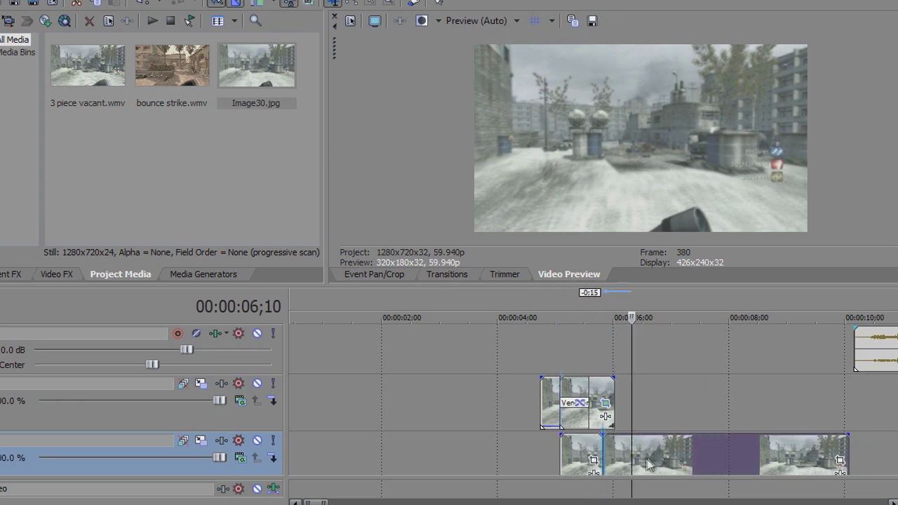
{"action": "left_click_drag", "start_coordinate": [567, 449], "coordinate": [571, 449]}
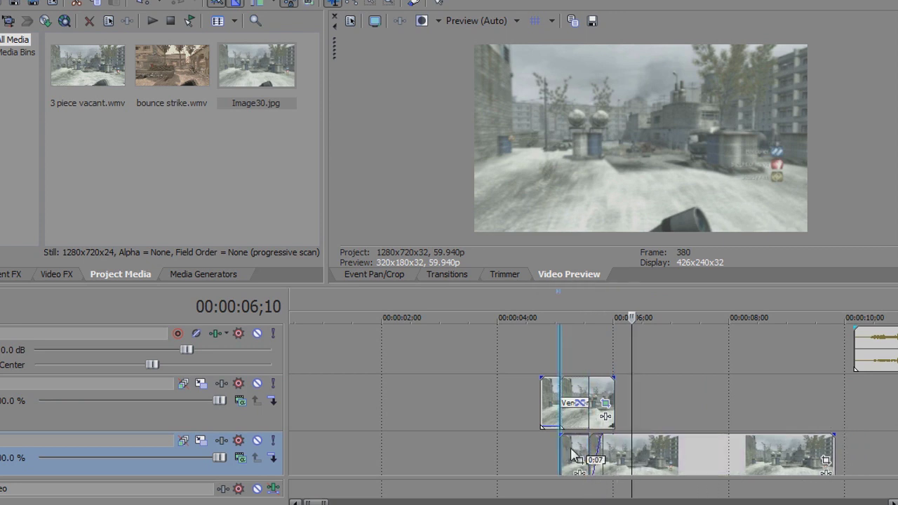
{"action": "left_click", "coordinate": [521, 353]}
{"action": "key", "text": "space"}
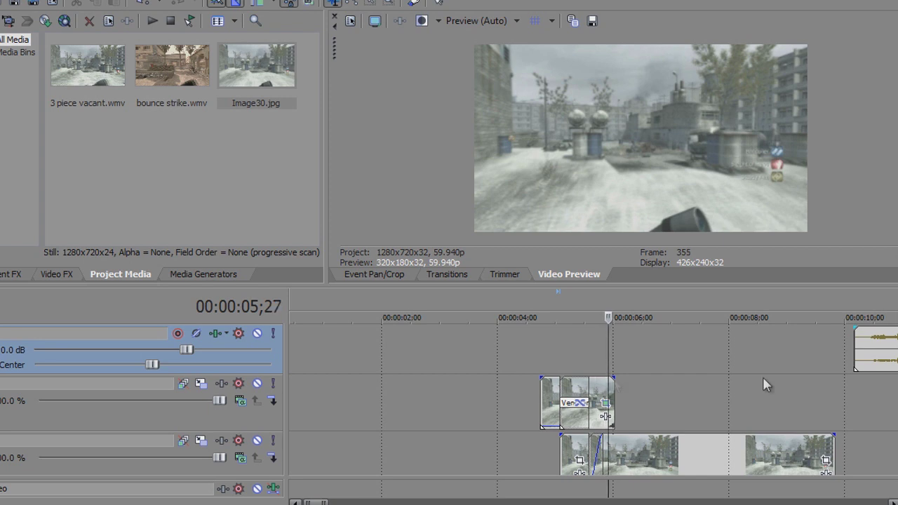
Position the playhead at 00:00:05;28, the end of the Squeeze layer, and trim the ends of the two lower Image30 layers to it
{"action": "scroll", "coordinate": [561, 400], "scroll_direction": "up", "scroll_amount": 1}
{"action": "key", "text": "Left"}
{"action": "key", "text": "Left"}
{"action": "key", "text": "Left"}
{"action": "key", "text": "Left"}
{"action": "key", "text": "Left"}
{"action": "key", "text": "Left"}
{"action": "key", "text": "Left"}
{"action": "key", "text": "Left"}
{"action": "key", "text": "Left"}
{"action": "key", "text": "Left"}
{"action": "key", "text": "Left"}
{"action": "key", "text": "Left"}
{"action": "key", "text": "Left"}
{"action": "key", "text": "Left"}
{"action": "key", "text": "Left"}
{"action": "key", "text": "Left"}
{"action": "key", "text": "Left"}
{"action": "key", "text": "Left"}
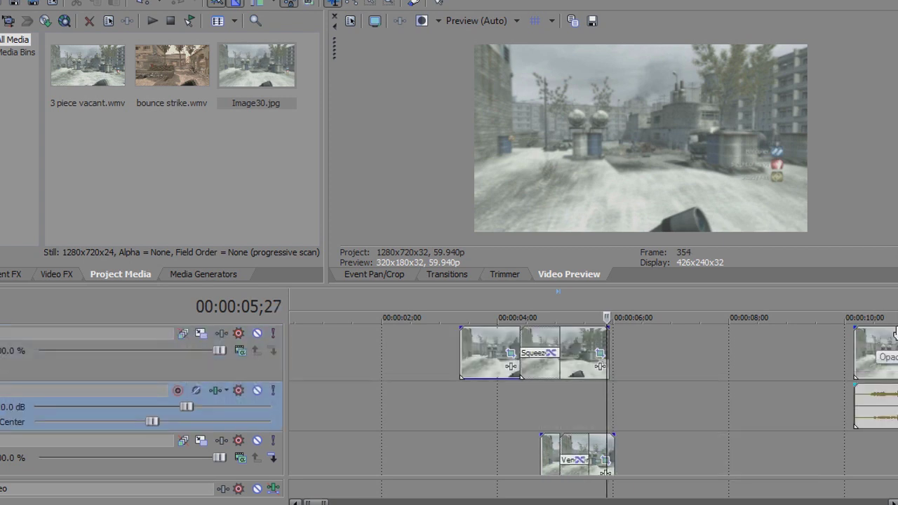
{"action": "key", "text": "Right"}
{"action": "key", "text": "Right"}
{"action": "key", "text": "Right"}
{"action": "key", "text": "Right"}
{"action": "key", "text": "Right"}
{"action": "key", "text": "Right"}
{"action": "key", "text": "Right"}
{"action": "key", "text": "Right"}
{"action": "key", "text": "Right"}
{"action": "key", "text": "Right"}
{"action": "key", "text": "Right"}
{"action": "key", "text": "Right"}
{"action": "key", "text": "Right"}
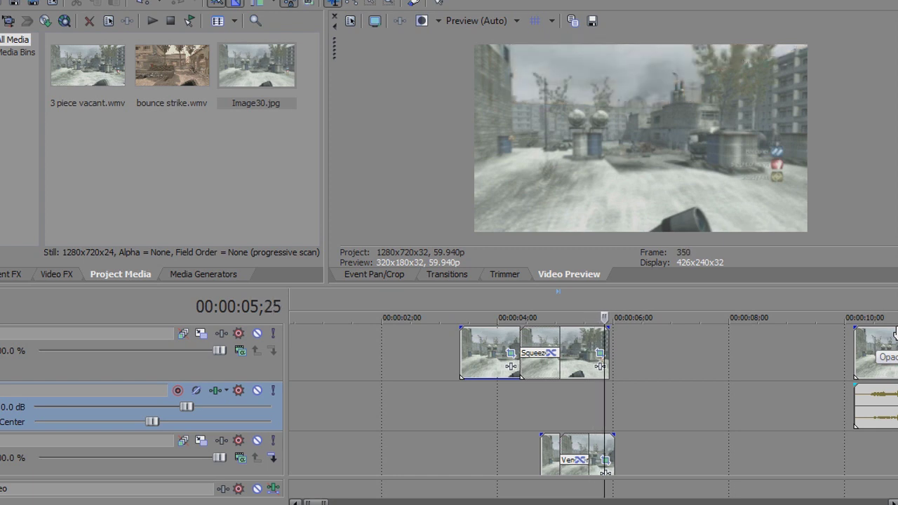
{"action": "key", "text": "Right"}
{"action": "key", "text": "Right"}
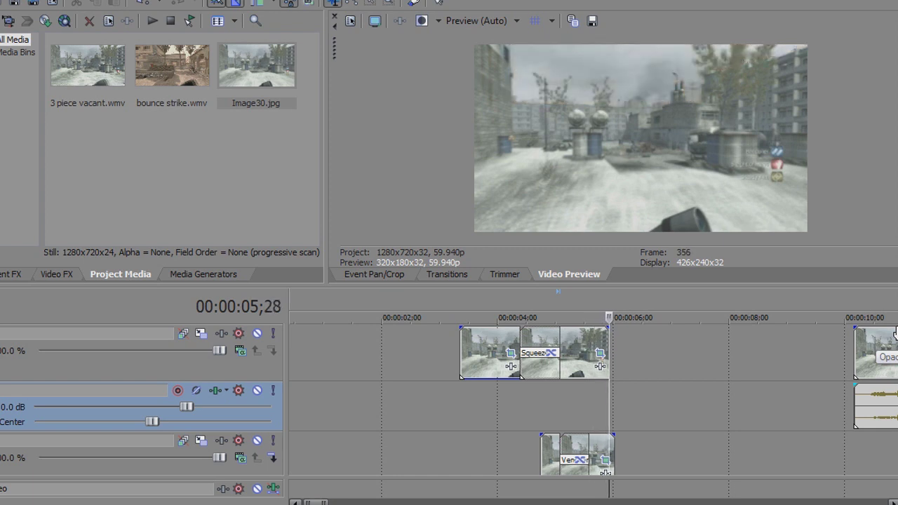
{"action": "left_click_drag", "start_coordinate": [616, 445], "coordinate": [610, 446]}
{"action": "scroll", "coordinate": [593, 401], "scroll_direction": "down", "scroll_amount": 3}
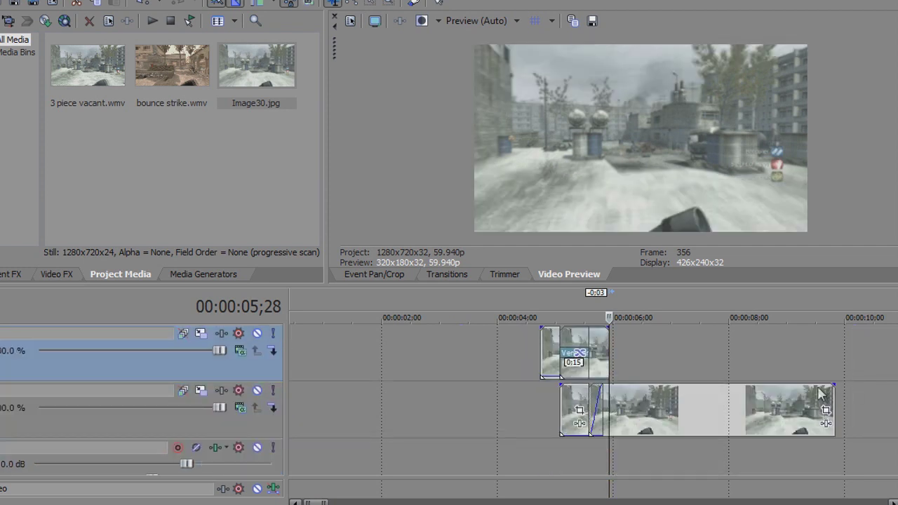
{"action": "left_click_drag", "start_coordinate": [826, 395], "coordinate": [609, 397]}
Move the 3 piece vacant clip with its audio to start at 00:00:05;28 and play back the whole transition
{"action": "scroll", "coordinate": [609, 397], "scroll_direction": "up", "scroll_amount": 2}
{"action": "left_click_drag", "start_coordinate": [894, 358], "coordinate": [648, 362]}
{"action": "scroll", "coordinate": [689, 357], "scroll_direction": "down", "scroll_amount": 4}
{"action": "scroll", "coordinate": [689, 357], "scroll_direction": "up", "scroll_amount": 4}
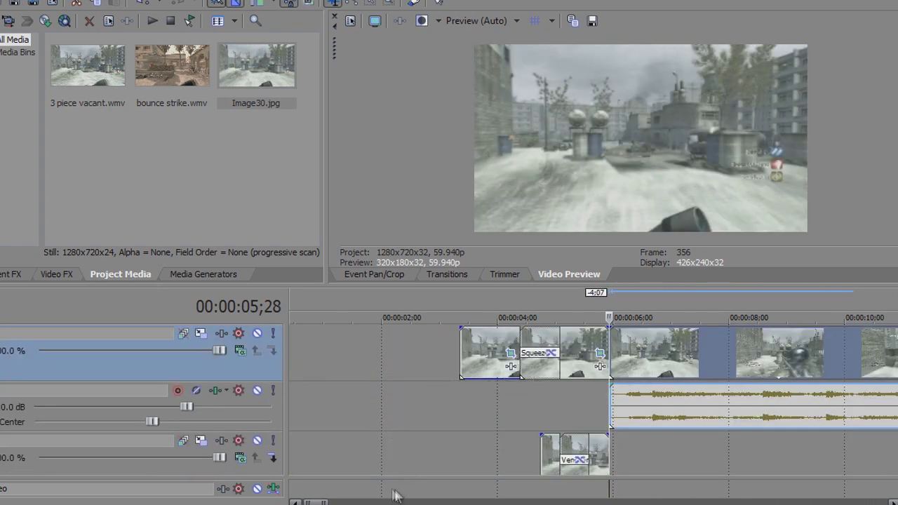
{"action": "left_click", "coordinate": [382, 409]}
{"action": "key", "text": "space"}
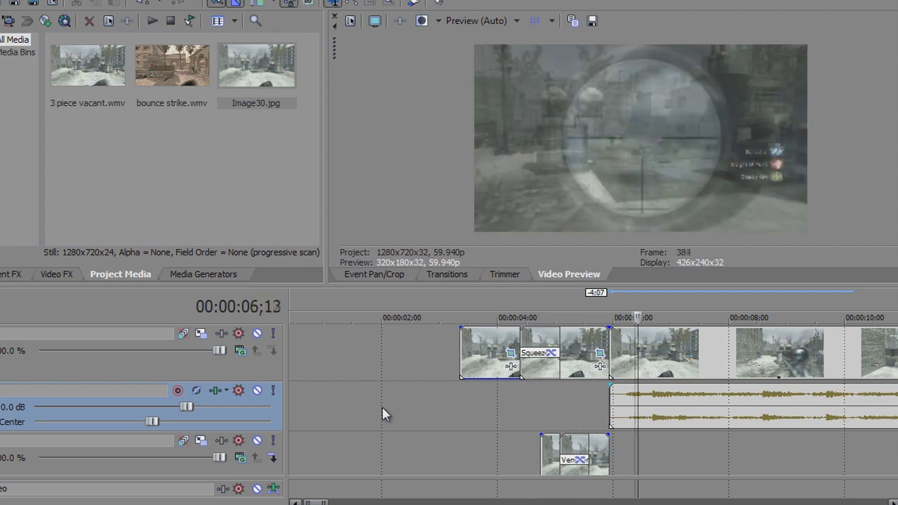
Apply the cod 4 preset of the Brightness and Contrast effect to the 3 piece vacant clip
{"action": "key", "text": "Return"}
{"action": "scroll", "coordinate": [421, 401], "scroll_direction": "down", "scroll_amount": 3}
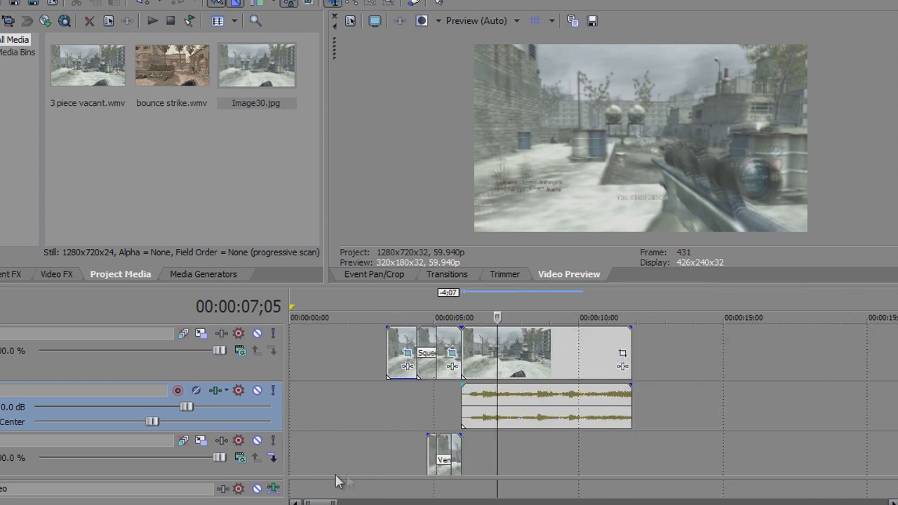
{"action": "left_click", "coordinate": [348, 361]}
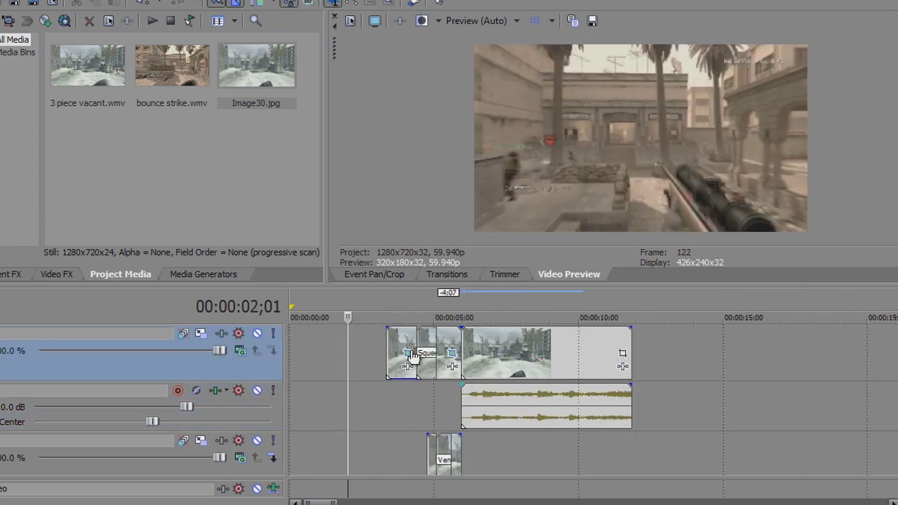
{"action": "left_click", "coordinate": [3, 280]}
{"action": "left_click", "coordinate": [56, 275]}
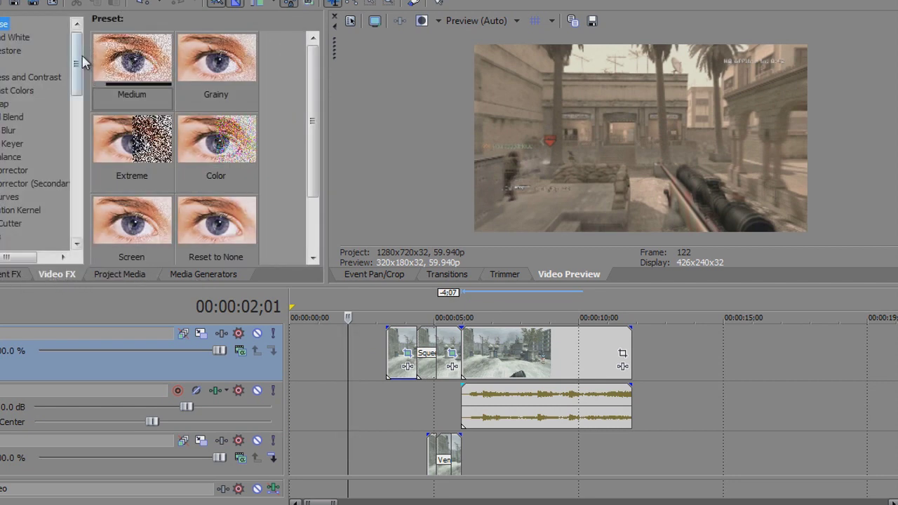
{"action": "left_click", "coordinate": [55, 78]}
{"action": "left_click_drag", "start_coordinate": [313, 77], "coordinate": [222, 203]}
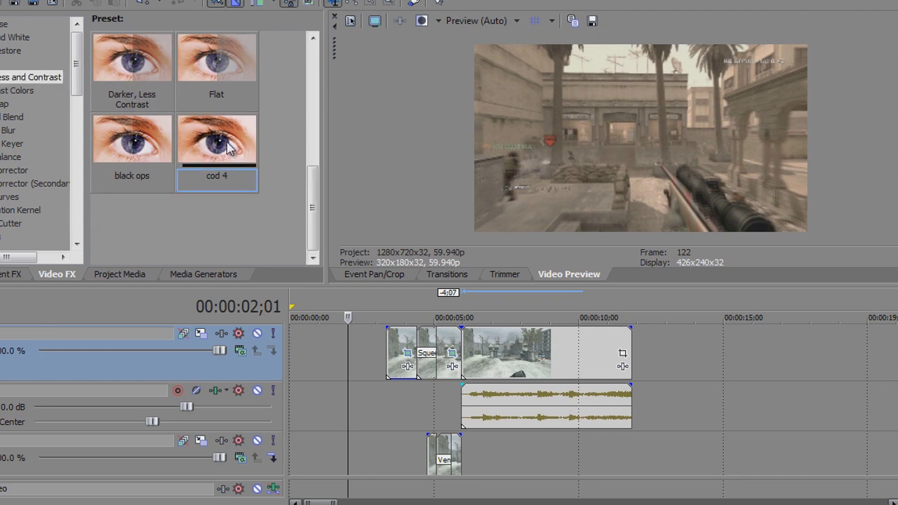
{"action": "left_click_drag", "start_coordinate": [222, 154], "coordinate": [506, 364]}
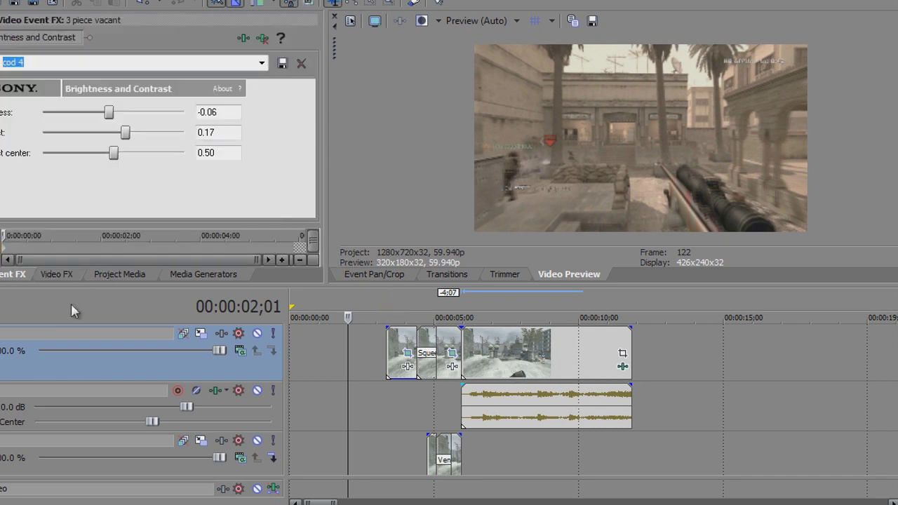
Add the Saturation Adjust effect with the cod 4 preset to the 3 piece vacant clip
{"action": "left_click", "coordinate": [116, 276]}
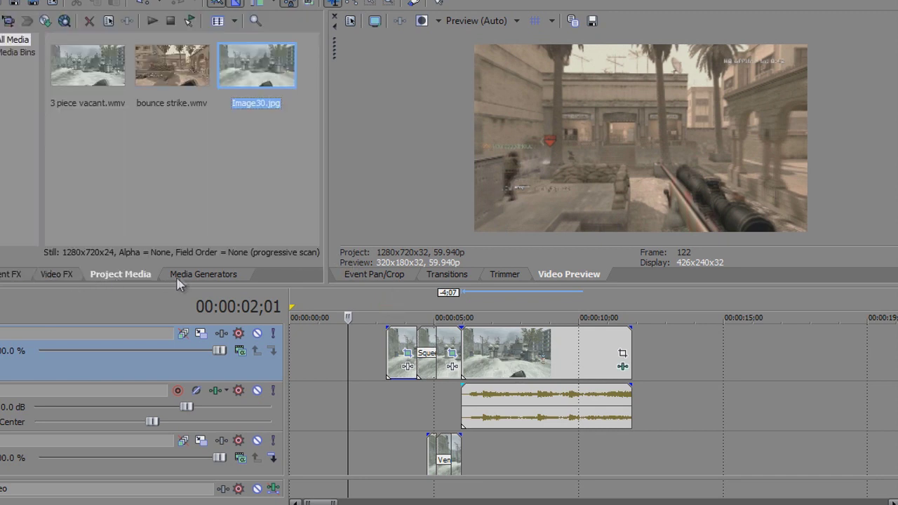
{"action": "left_click", "coordinate": [59, 275]}
{"action": "left_click_drag", "start_coordinate": [81, 83], "coordinate": [52, 242]}
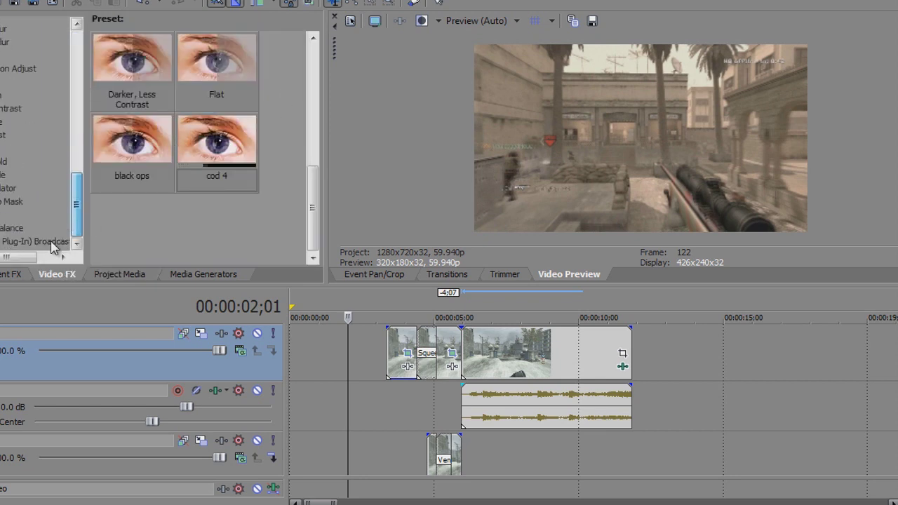
{"action": "left_click", "coordinate": [26, 72]}
{"action": "left_click", "coordinate": [28, 76]}
{"action": "scroll", "coordinate": [260, 190], "scroll_direction": "down", "scroll_amount": 5}
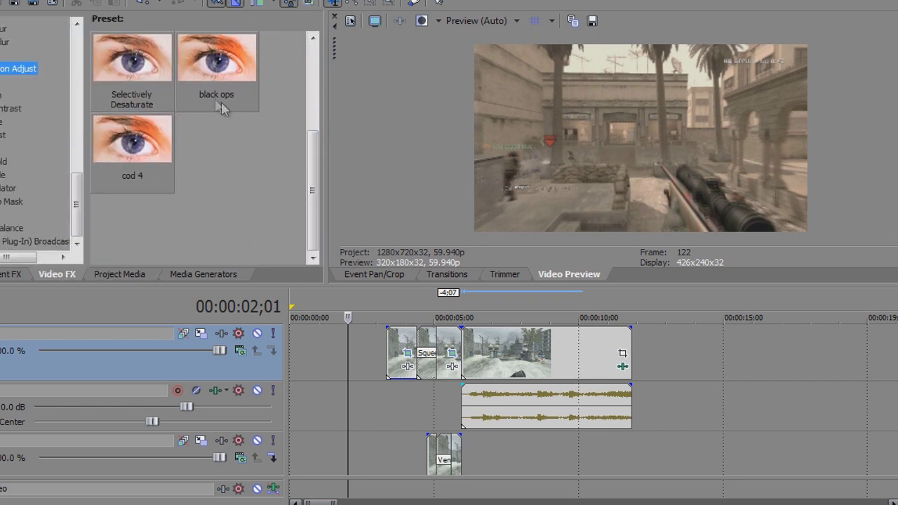
{"action": "left_click_drag", "start_coordinate": [370, 237], "coordinate": [514, 351]}
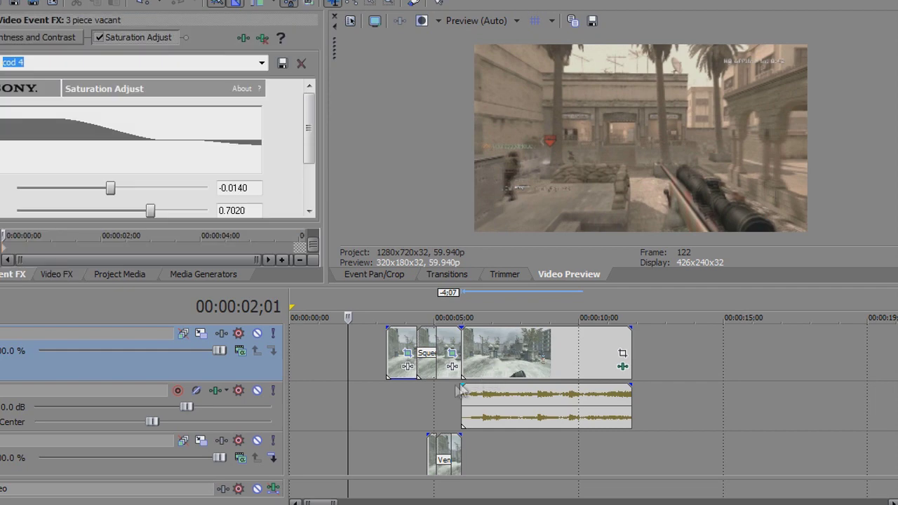
Apply the cod 4 preset of the Saturation Adjust effect to the bounce strike clip on the lowest video track
{"action": "left_click", "coordinate": [441, 397]}
{"action": "scroll", "coordinate": [480, 407], "scroll_direction": "up", "scroll_amount": 2}
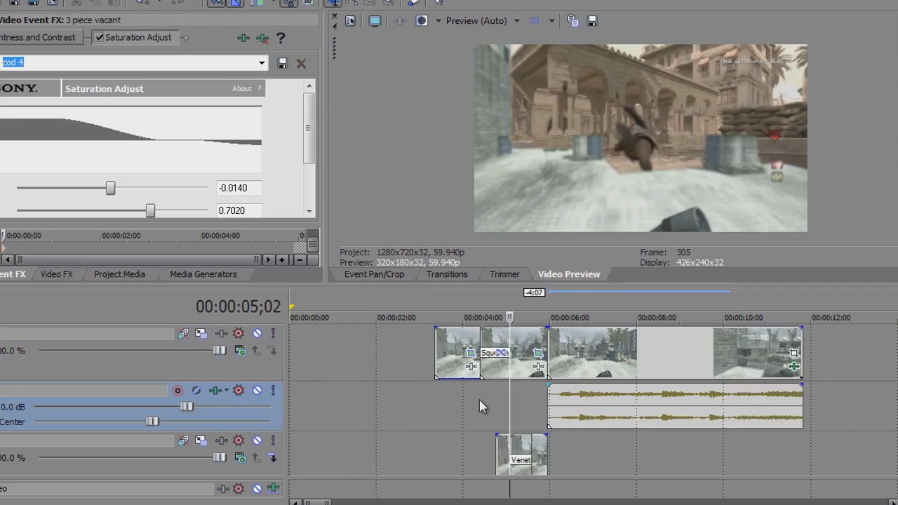
{"action": "scroll", "coordinate": [480, 407], "scroll_direction": "down", "scroll_amount": 3}
{"action": "left_click", "coordinate": [483, 340]}
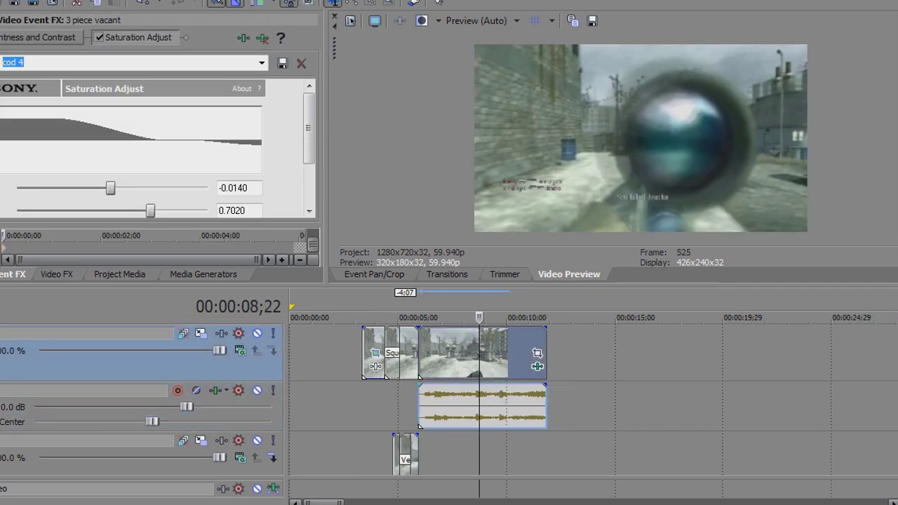
{"action": "scroll", "coordinate": [593, 401], "scroll_direction": "down", "scroll_amount": 5}
{"action": "scroll", "coordinate": [593, 400], "scroll_direction": "up", "scroll_amount": 5}
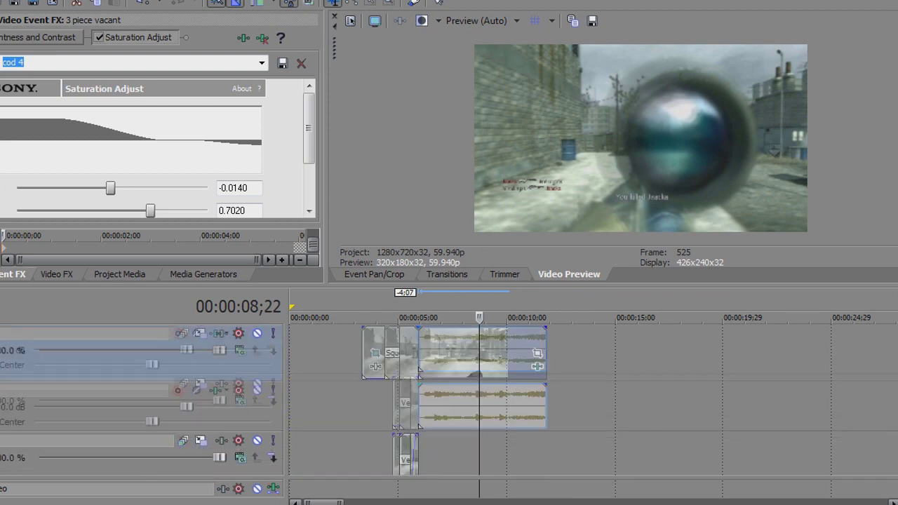
{"action": "scroll", "coordinate": [593, 401], "scroll_direction": "down", "scroll_amount": 7}
{"action": "scroll", "coordinate": [449, 379], "scroll_direction": "up", "scroll_amount": 1}
{"action": "left_click", "coordinate": [345, 414]}
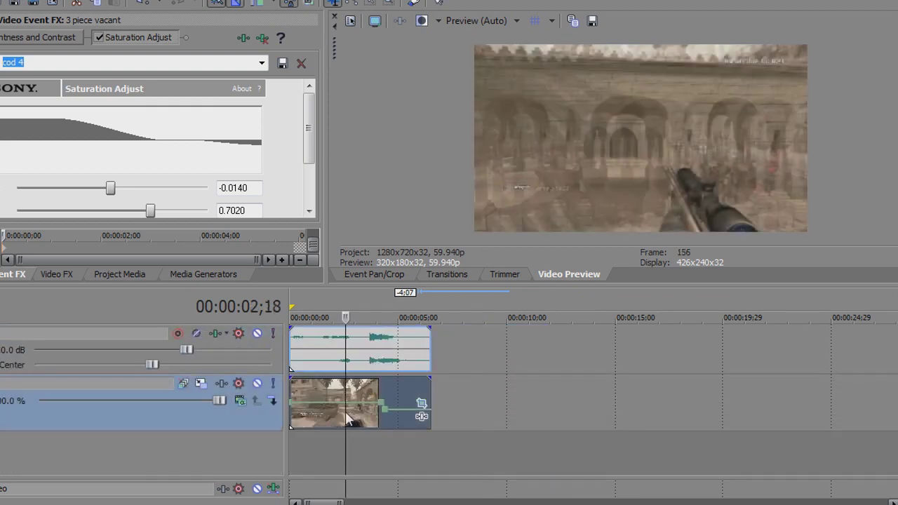
{"action": "left_click", "coordinate": [64, 276]}
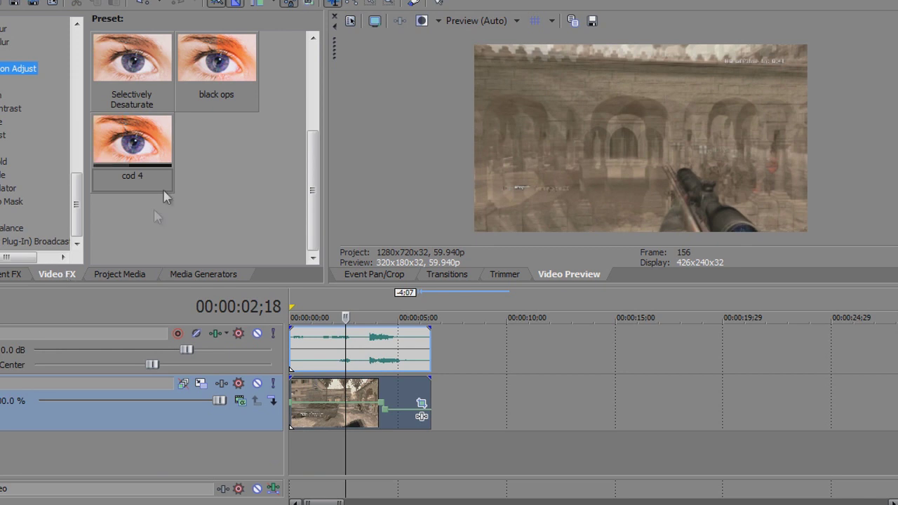
{"action": "left_click_drag", "start_coordinate": [131, 161], "coordinate": [335, 405]}
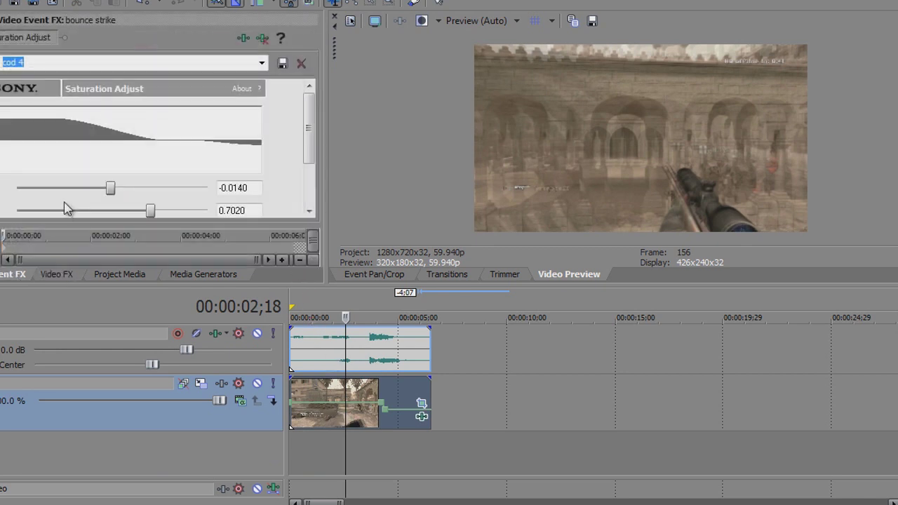
Add the Brightness and Contrast effect with the cod 4 preset to the bounce strike clip
{"action": "left_click", "coordinate": [57, 275]}
{"action": "left_click_drag", "start_coordinate": [77, 205], "coordinate": [78, 61]}
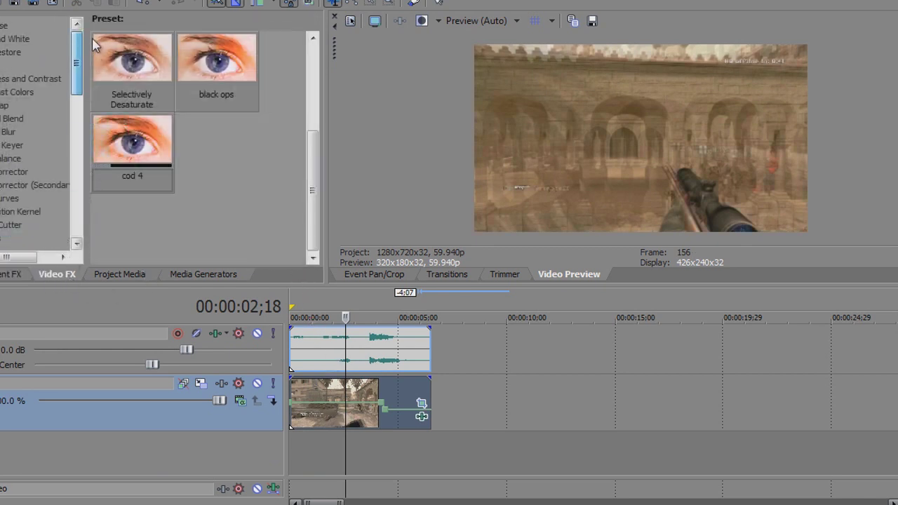
{"action": "left_click", "coordinate": [35, 79]}
{"action": "scroll", "coordinate": [289, 141], "scroll_direction": "down", "scroll_amount": 3}
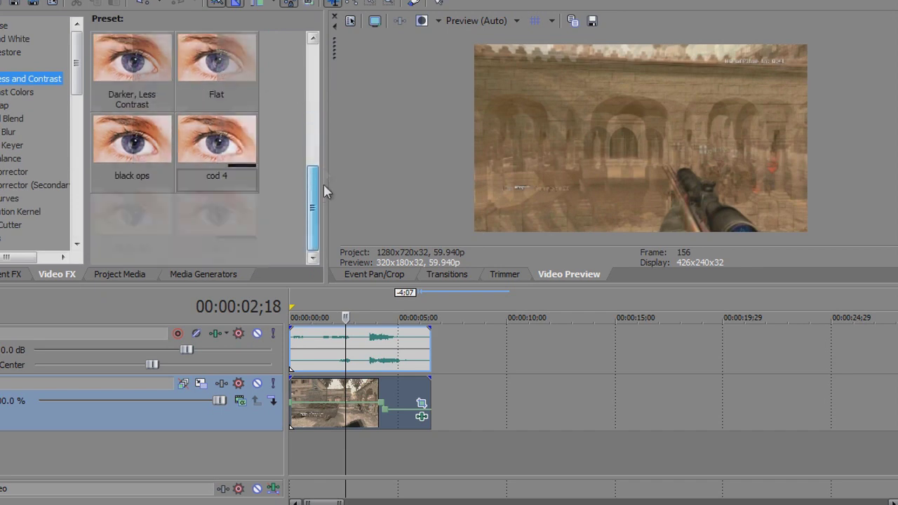
{"action": "left_click_drag", "start_coordinate": [216, 143], "coordinate": [329, 419]}
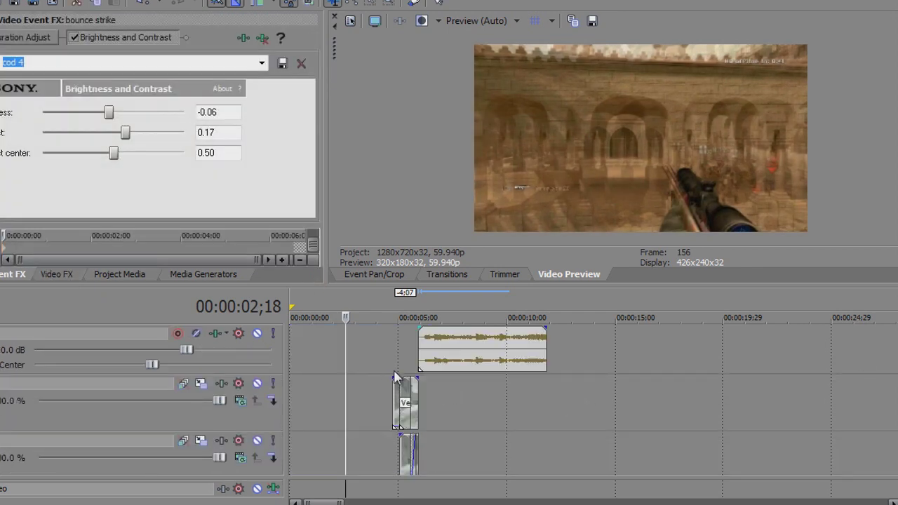
Preview the transition, and apply the Brightness and Contrast cod 4 preset to the second Image30 part of the Squeeze layer
{"action": "scroll", "coordinate": [686, 401], "scroll_direction": "up", "scroll_amount": 3}
{"action": "scroll", "coordinate": [594, 379], "scroll_direction": "up", "scroll_amount": 1}
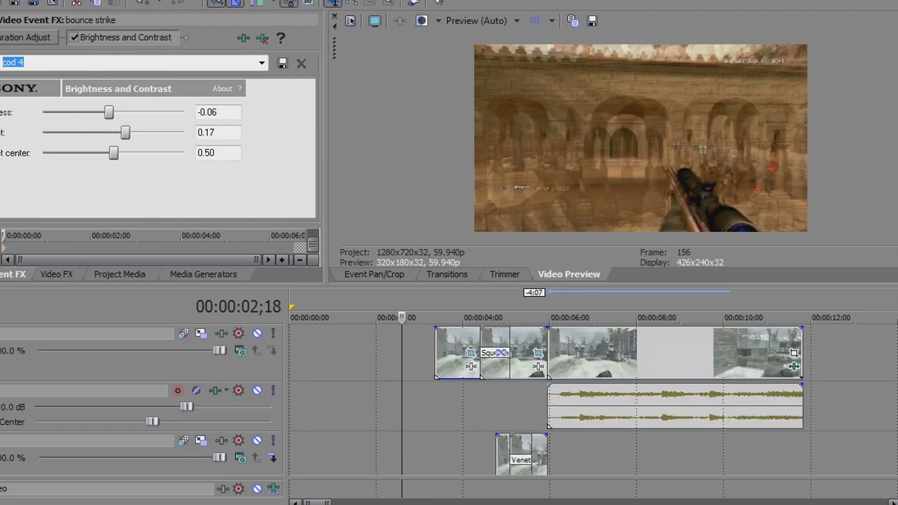
{"action": "left_click", "coordinate": [480, 392]}
{"action": "key", "text": "space"}
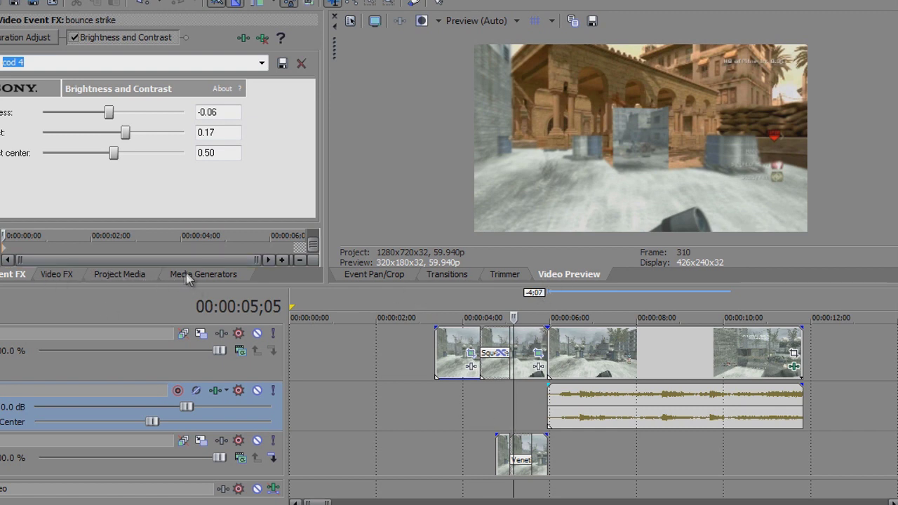
{"action": "left_click", "coordinate": [56, 273]}
{"action": "left_click_drag", "start_coordinate": [221, 140], "coordinate": [520, 341]}
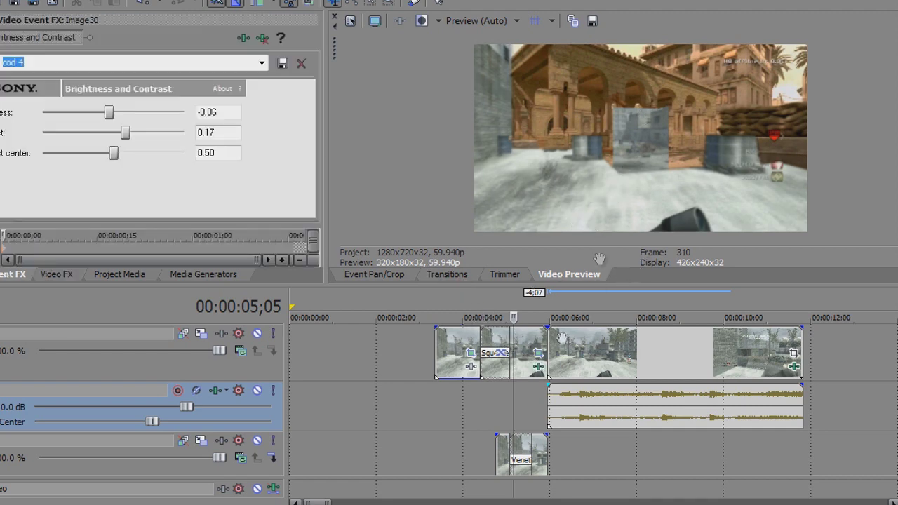
Add the Saturation Adjust effect with the cod 4 preset to the second Image30 part of the Squeeze layer
{"action": "left_click", "coordinate": [58, 274]}
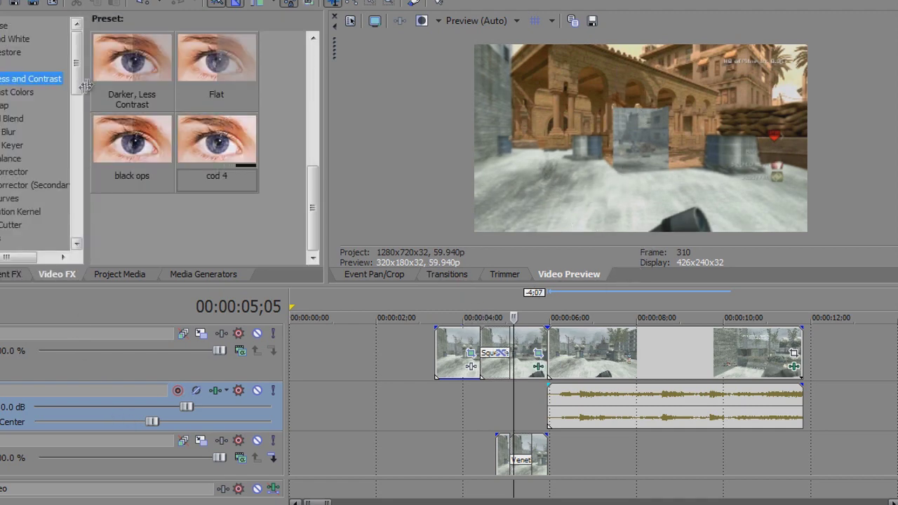
{"action": "left_click_drag", "start_coordinate": [72, 69], "coordinate": [73, 207]}
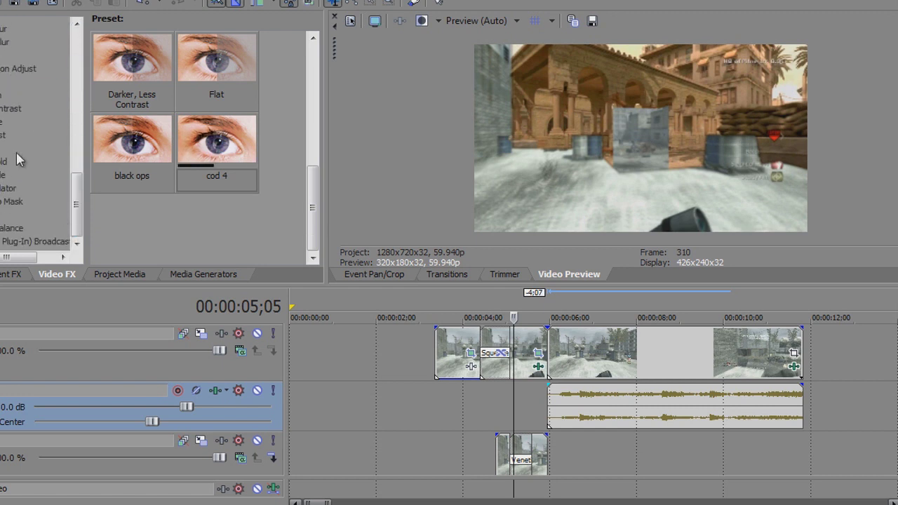
{"action": "left_click", "coordinate": [28, 68]}
{"action": "left_click_drag", "start_coordinate": [121, 146], "coordinate": [521, 341]}
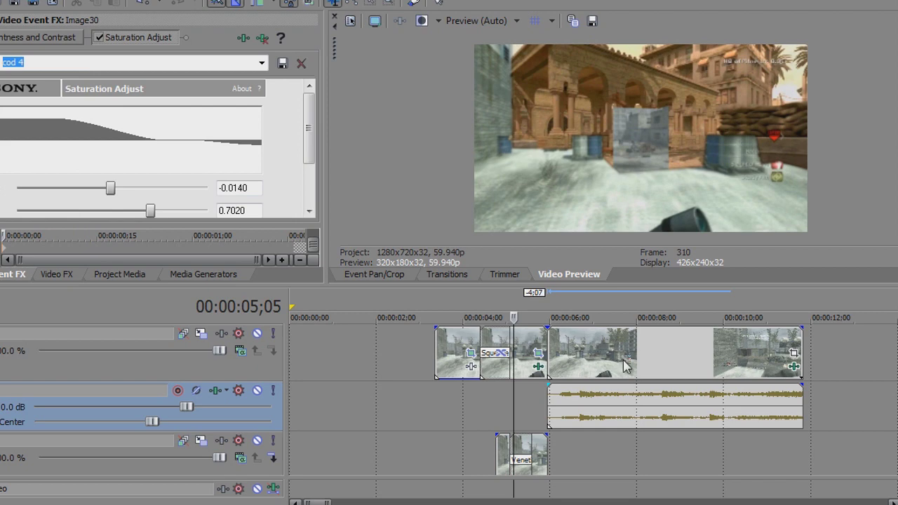
Play back the transition from 00:00:04;04 to check the colour correction
{"action": "left_click", "coordinate": [624, 362]}
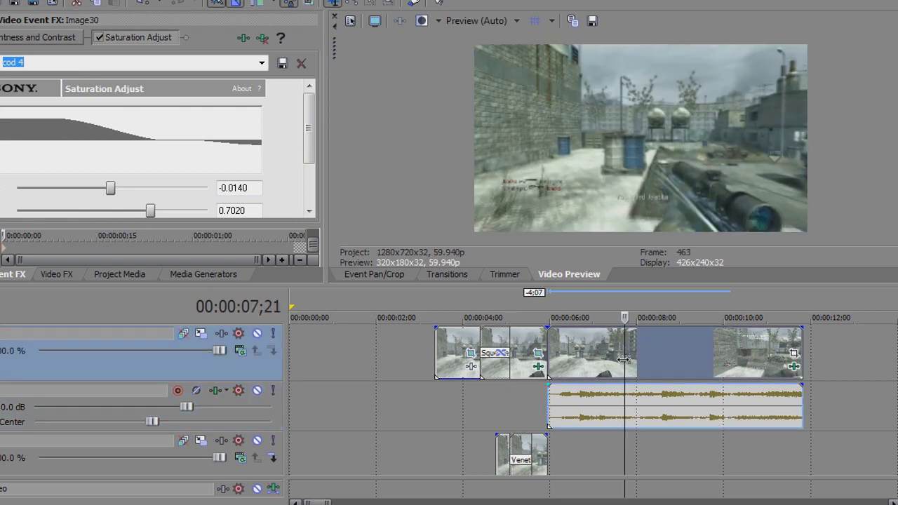
{"action": "left_click_drag", "start_coordinate": [623, 359], "coordinate": [611, 359]}
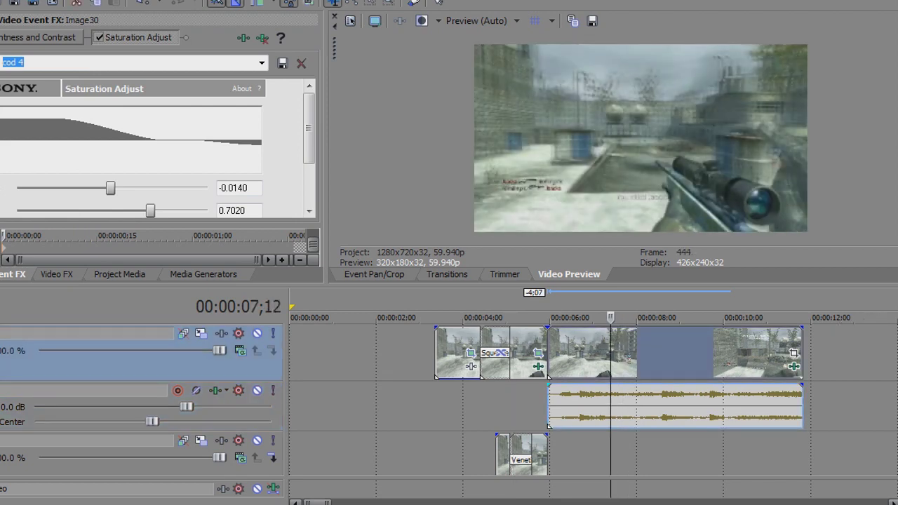
{"action": "scroll", "coordinate": [593, 400], "scroll_direction": "down", "scroll_amount": 1}
{"action": "left_click", "coordinate": [469, 362]}
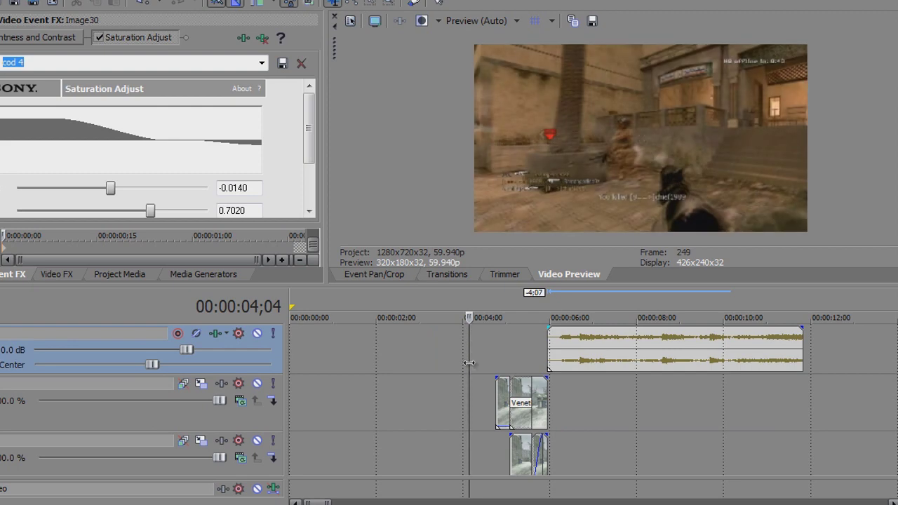
{"action": "key", "text": "space"}
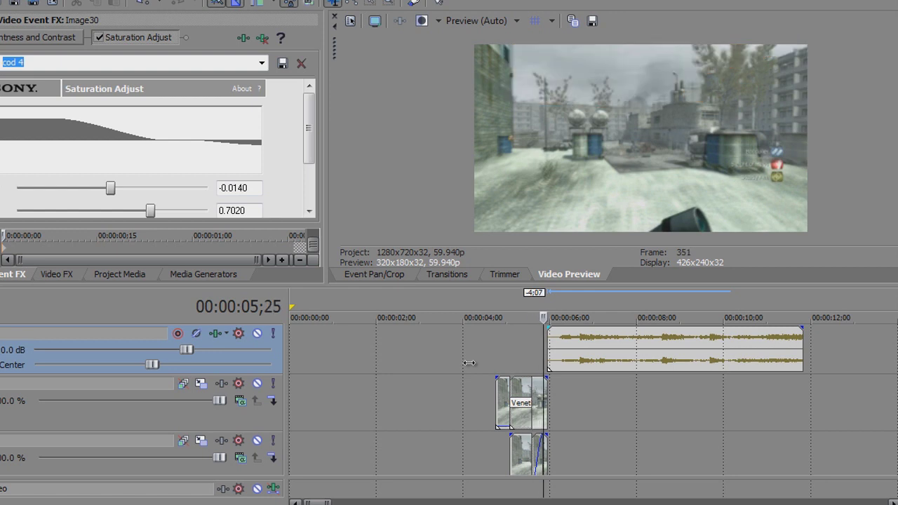
Step frame by frame back and forth across the start of the 3 piece vacant clip to compare its colours with the Image30 layers
{"action": "key", "text": "Right"}
{"action": "key", "text": "Right"}
{"action": "key", "text": "Right"}
{"action": "key", "text": "Right"}
{"action": "key", "text": "Right"}
{"action": "key", "text": "Right"}
{"action": "key", "text": "Right"}
{"action": "key", "text": "Right"}
{"action": "key", "text": "Right"}
{"action": "key", "text": "Right"}
{"action": "key", "text": "Right"}
{"action": "key", "text": "Right"}
{"action": "key", "text": "Right"}
{"action": "key", "text": "Right"}
{"action": "key", "text": "Right"}
{"action": "key", "text": "Right"}
{"action": "key", "text": "Left"}
{"action": "key", "text": "Left"}
{"action": "key", "text": "Left"}
{"action": "key", "text": "Left"}
{"action": "key", "text": "Left"}
{"action": "key", "text": "Left"}
{"action": "key", "text": "Left"}
{"action": "key", "text": "Left"}
{"action": "key", "text": "Left"}
{"action": "key", "text": "Left"}
{"action": "key", "text": "Left"}
{"action": "key", "text": "Left"}
{"action": "key", "text": "Left"}
{"action": "key", "text": "Left"}
{"action": "key", "text": "Left"}
{"action": "key", "text": "Left"}
{"action": "key", "text": "Left"}
{"action": "key", "text": "Left"}
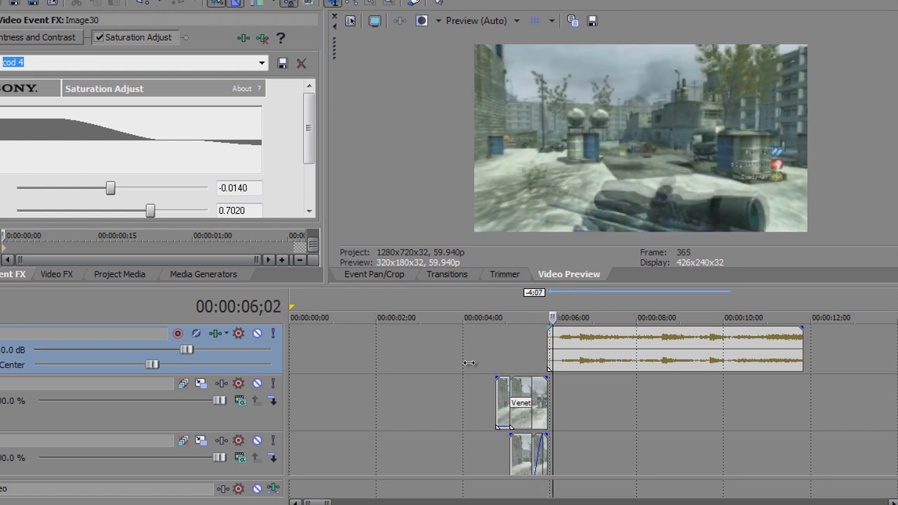
{"action": "key", "text": "Left"}
{"action": "key", "text": "Left"}
{"action": "key", "text": "Left"}
{"action": "key", "text": "Left"}
{"action": "key", "text": "Left"}
{"action": "key", "text": "Left"}
{"action": "key", "text": "Left"}
{"action": "key", "text": "Left"}
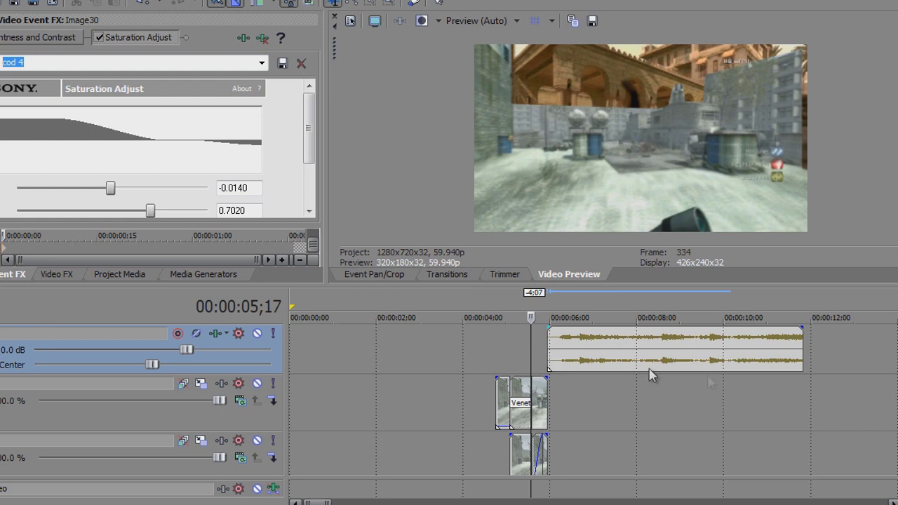
Apply the Saturation Adjust cod 4 preset to the second Image30 part of the Venetian Blinds layer
{"action": "scroll", "coordinate": [646, 444], "scroll_direction": "up", "scroll_amount": 3}
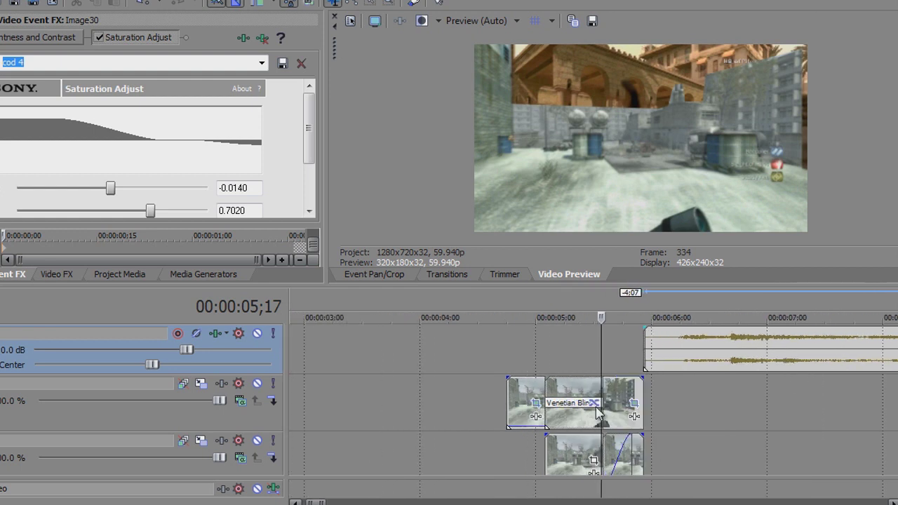
{"action": "left_click", "coordinate": [56, 274]}
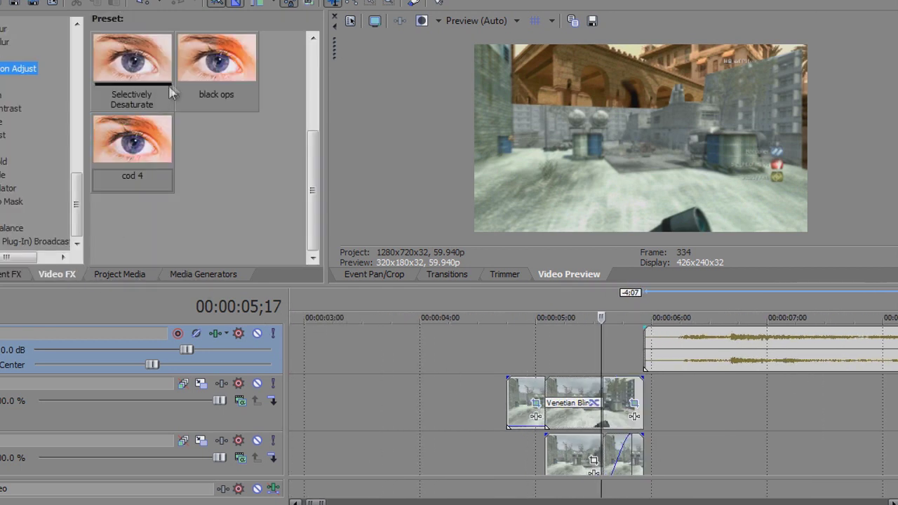
{"action": "left_click_drag", "start_coordinate": [132, 143], "coordinate": [617, 412]}
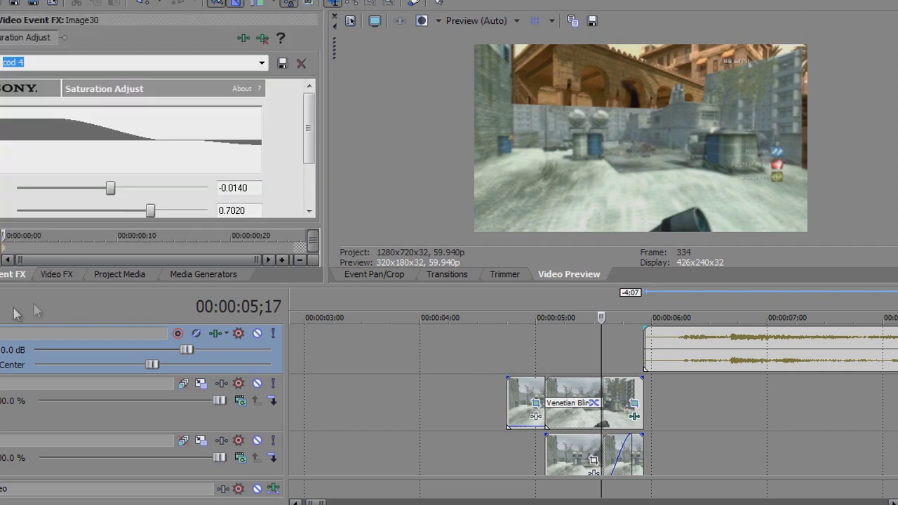
Add the Brightness and Contrast effect with the cod 4 preset to the second Image30 part of the Venetian Blinds layer
{"action": "left_click", "coordinate": [69, 276]}
{"action": "left_click_drag", "start_coordinate": [87, 210], "coordinate": [83, 17]}
{"action": "left_click", "coordinate": [27, 77]}
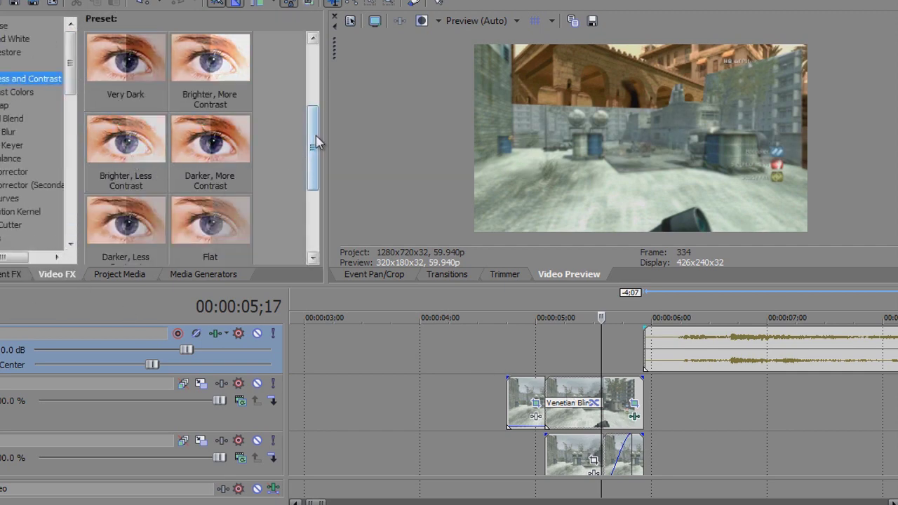
{"action": "left_click_drag", "start_coordinate": [312, 137], "coordinate": [312, 211]}
{"action": "left_click_drag", "start_coordinate": [210, 143], "coordinate": [623, 401]}
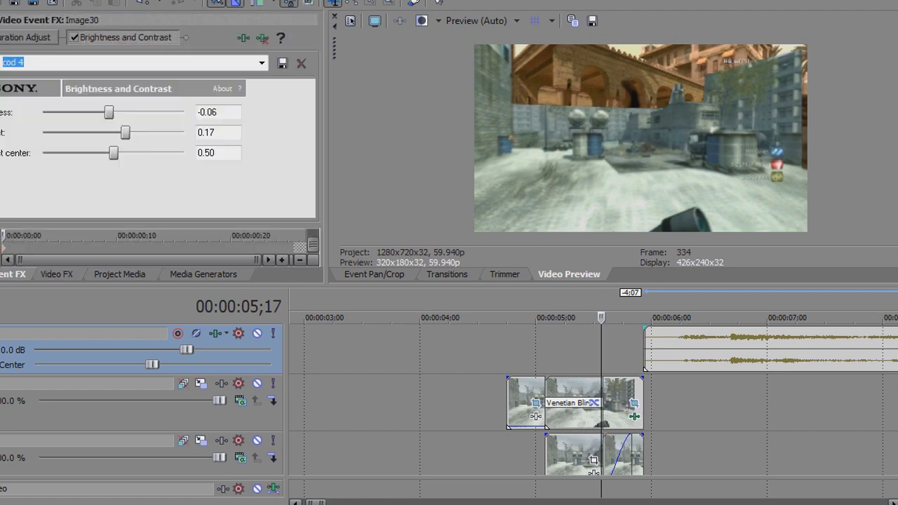
Apply the Brightness and Contrast cod 4 preset to the second Image30 part of the crossfade layer below Venetian Blinds
{"action": "scroll", "coordinate": [702, 406], "scroll_direction": "down", "scroll_amount": 1}
{"action": "scroll", "coordinate": [667, 411], "scroll_direction": "up", "scroll_amount": 3}
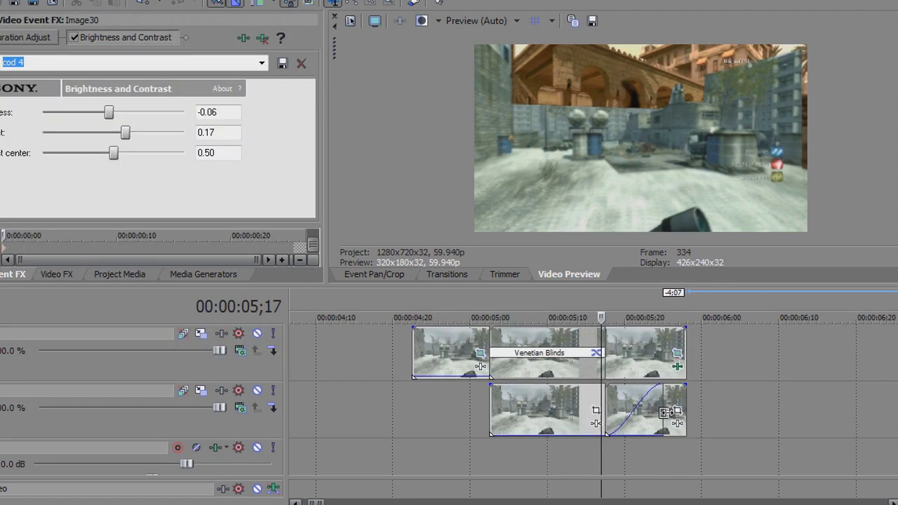
{"action": "left_click", "coordinate": [56, 274]}
{"action": "left_click_drag", "start_coordinate": [241, 145], "coordinate": [712, 415]}
Apply the Saturation Adjust cod 4 preset to the whole video track that holds the Venetian Blinds layer
{"action": "left_click", "coordinate": [58, 274]}
{"action": "left_click_drag", "start_coordinate": [68, 79], "coordinate": [71, 235]}
{"action": "left_click", "coordinate": [21, 71]}
{"action": "left_click_drag", "start_coordinate": [95, 150], "coordinate": [587, 371]}
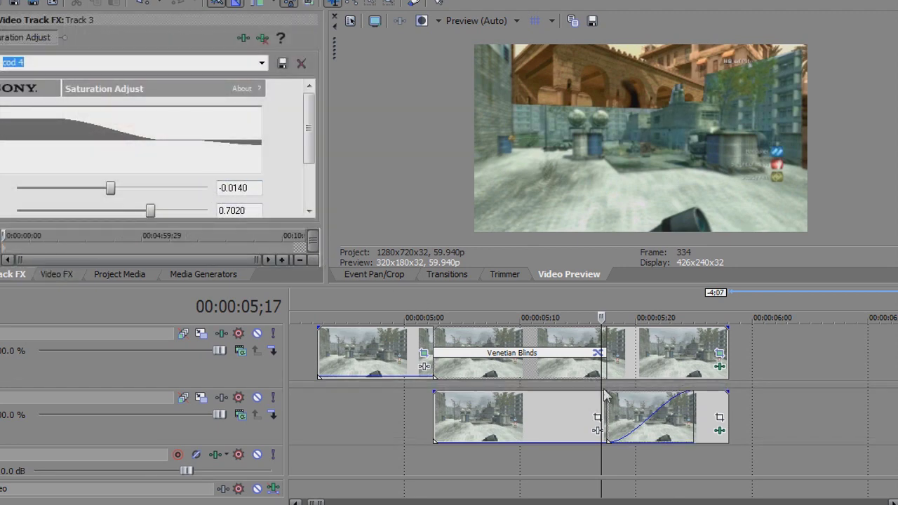
Add the Saturation Adjust cod 4 preset to the second Image30 part of the crossfade layer and play back the project
{"action": "left_click", "coordinate": [56, 274]}
{"action": "left_click_drag", "start_coordinate": [119, 149], "coordinate": [666, 424]}
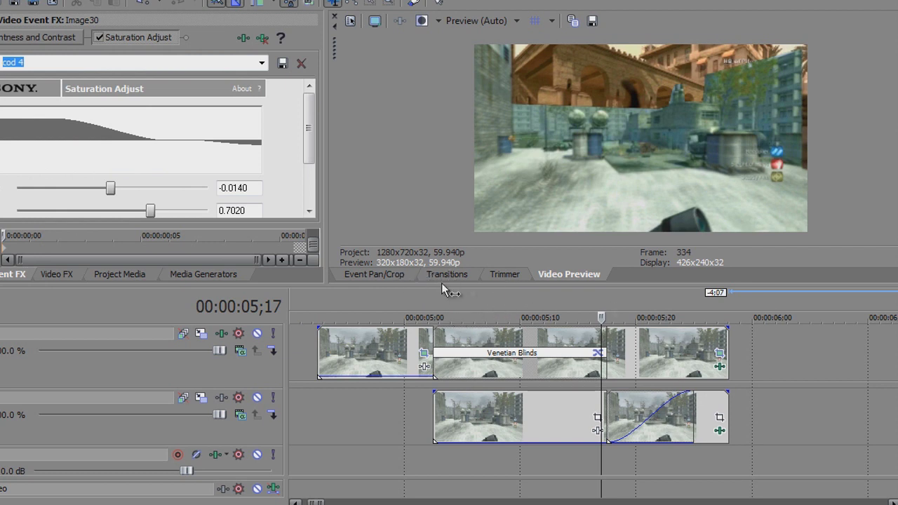
{"action": "key", "text": "shift+space"}
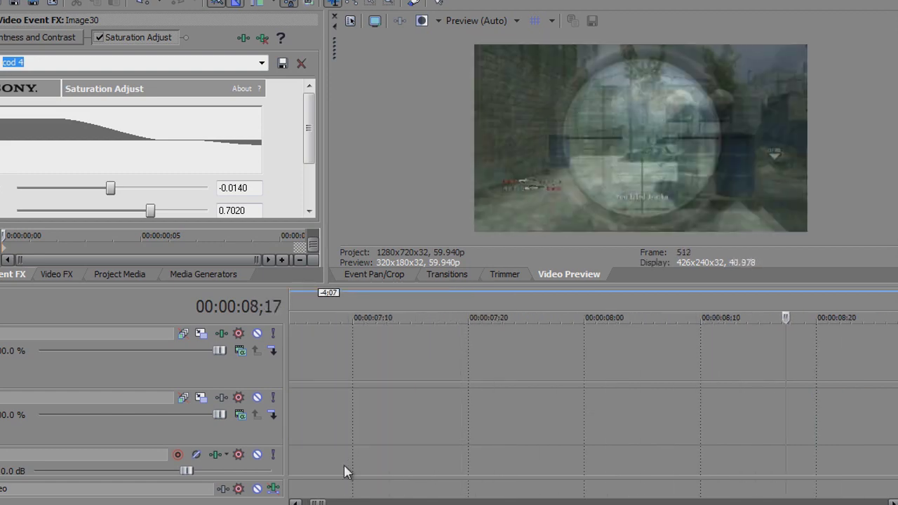
{"action": "scroll", "coordinate": [408, 435], "scroll_direction": "down", "scroll_amount": 4}
{"action": "scroll", "coordinate": [408, 432], "scroll_direction": "down", "scroll_amount": 2}
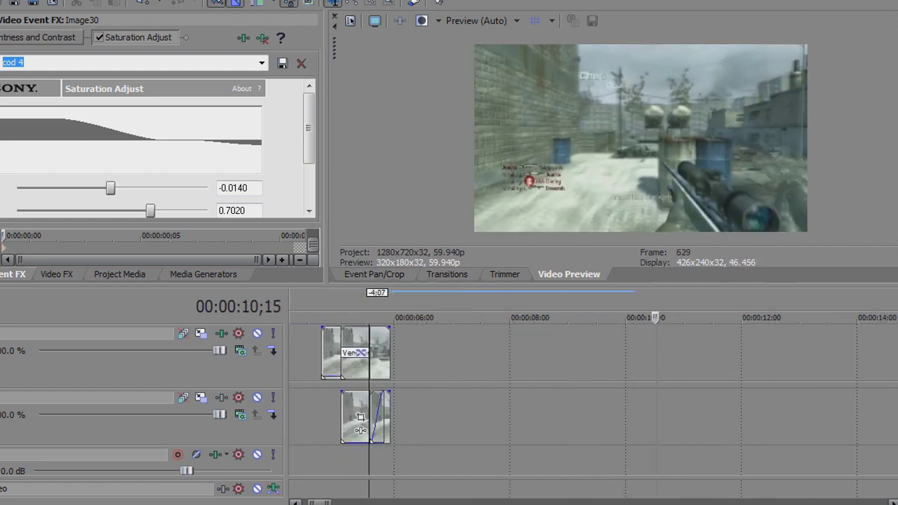